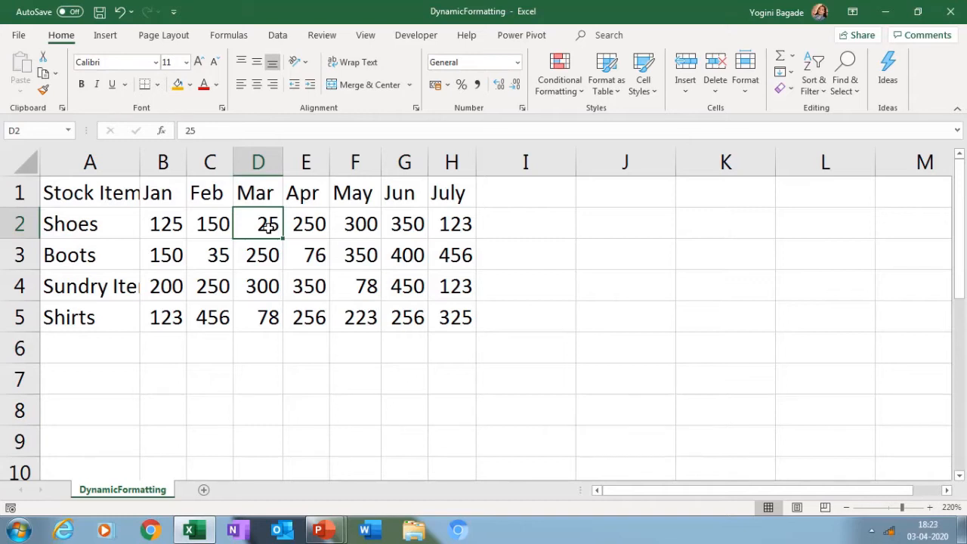
{"action": "left_click", "coordinate": [206, 254]}
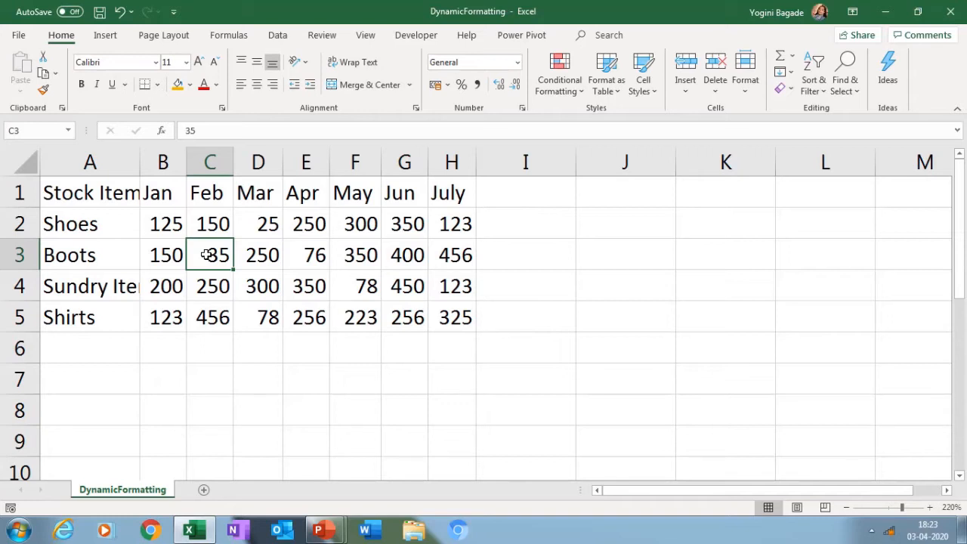
{"action": "left_click", "coordinate": [295, 224]}
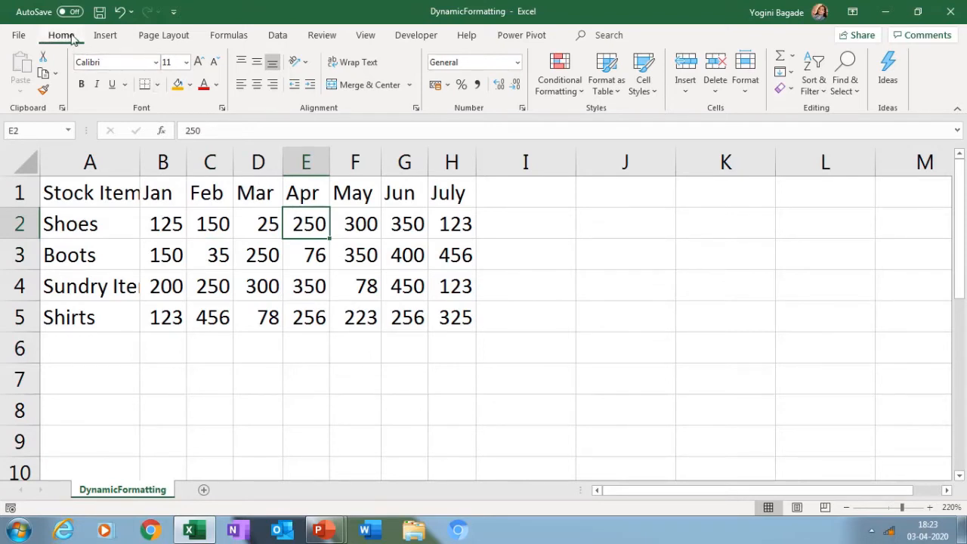
{"action": "left_click", "coordinate": [602, 89]}
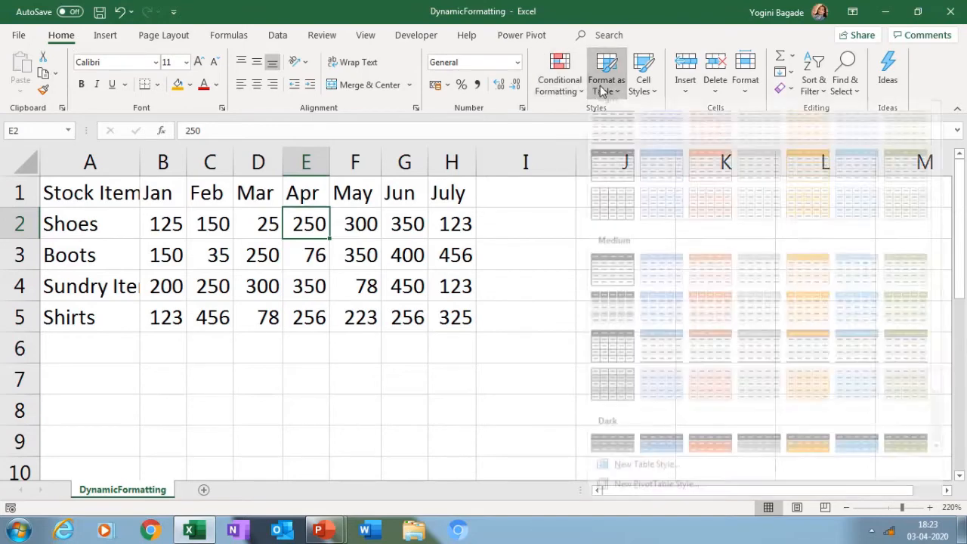
{"action": "left_click", "coordinate": [285, 226]}
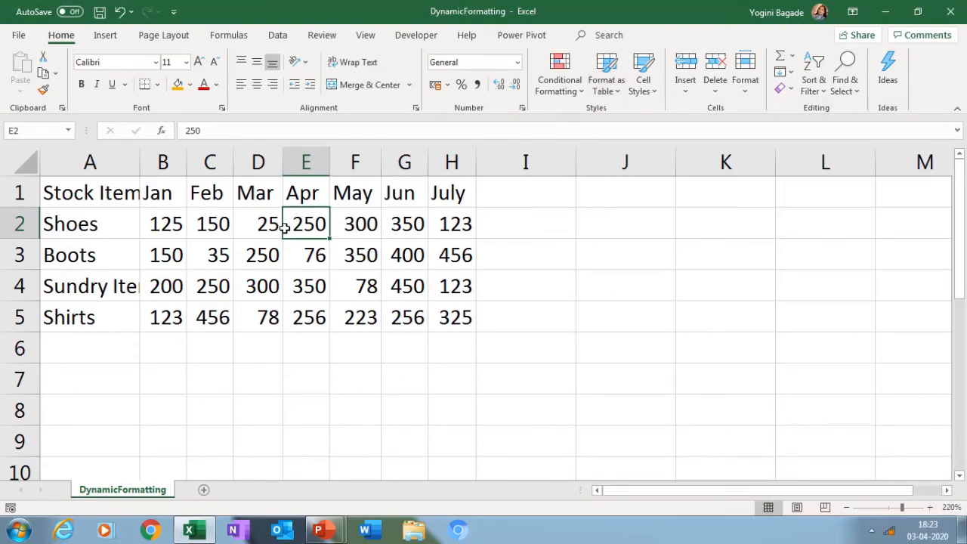
{"action": "left_click", "coordinate": [243, 243]}
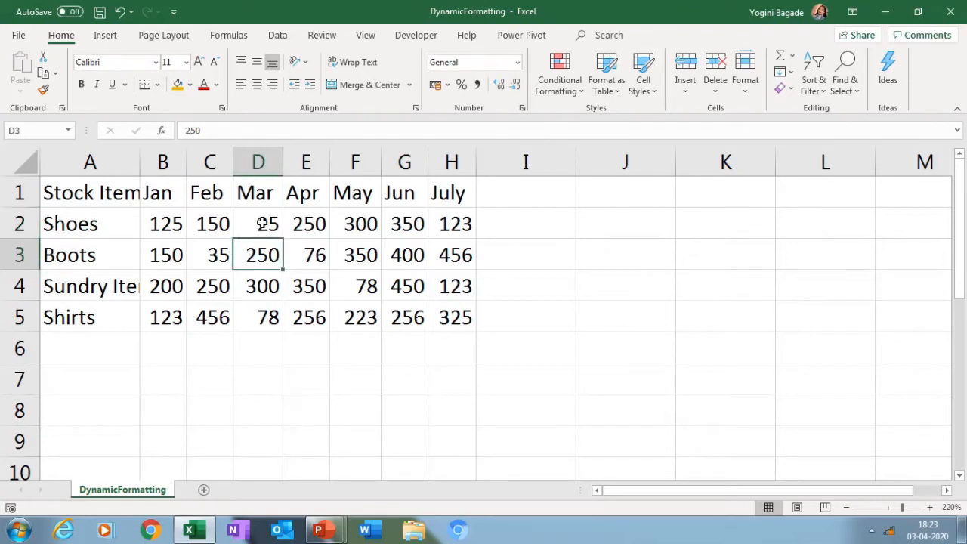
{"action": "left_click", "coordinate": [262, 223]}
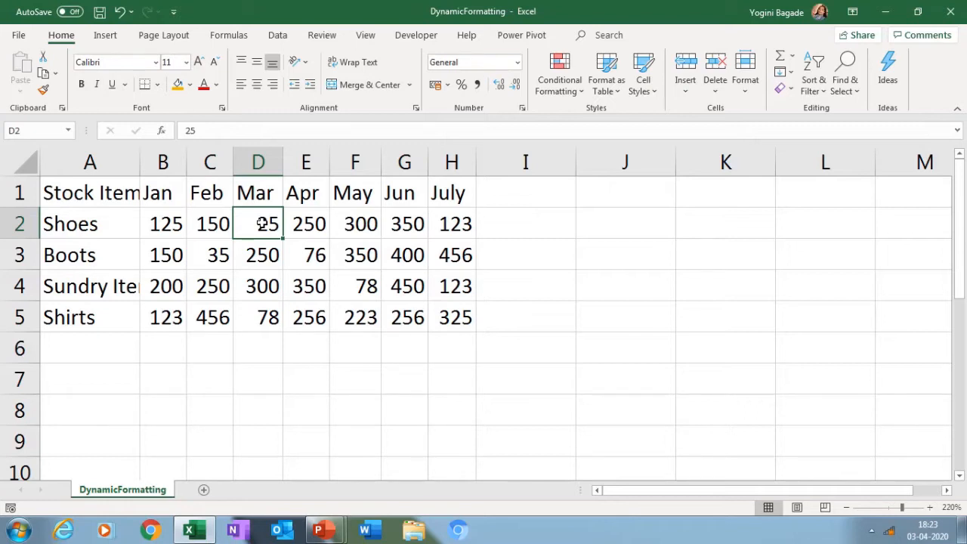
{"action": "left_click", "coordinate": [647, 276]}
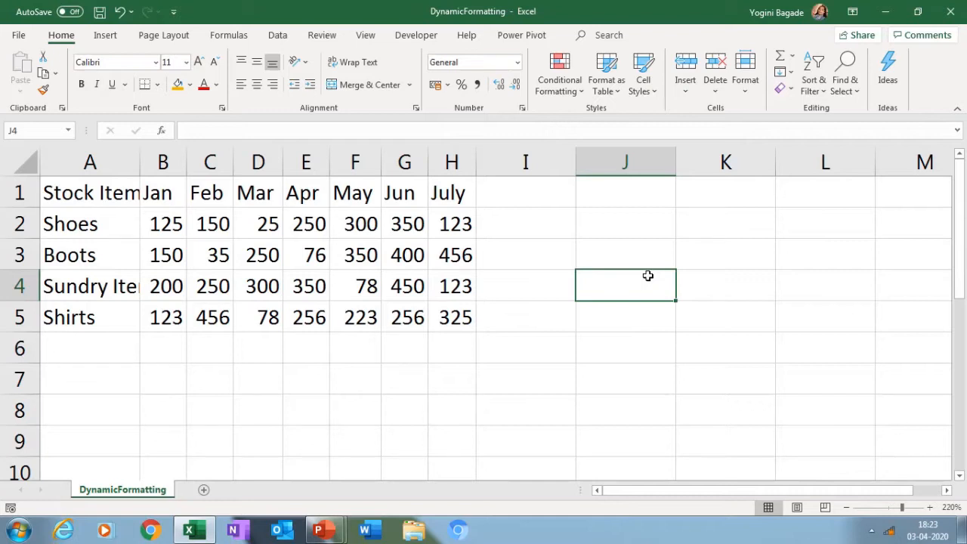
{"action": "left_click", "coordinate": [292, 244]}
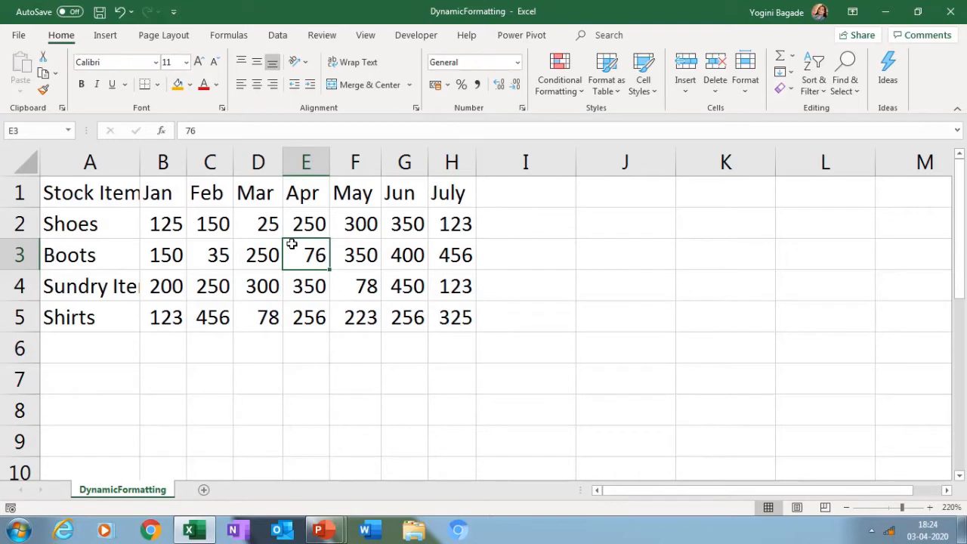
Enter the notes "Ctrl+T" in cell J2 and "Table" in cell J3
{"action": "left_click", "coordinate": [632, 222]}
{"action": "type", "text": "Ctr"}
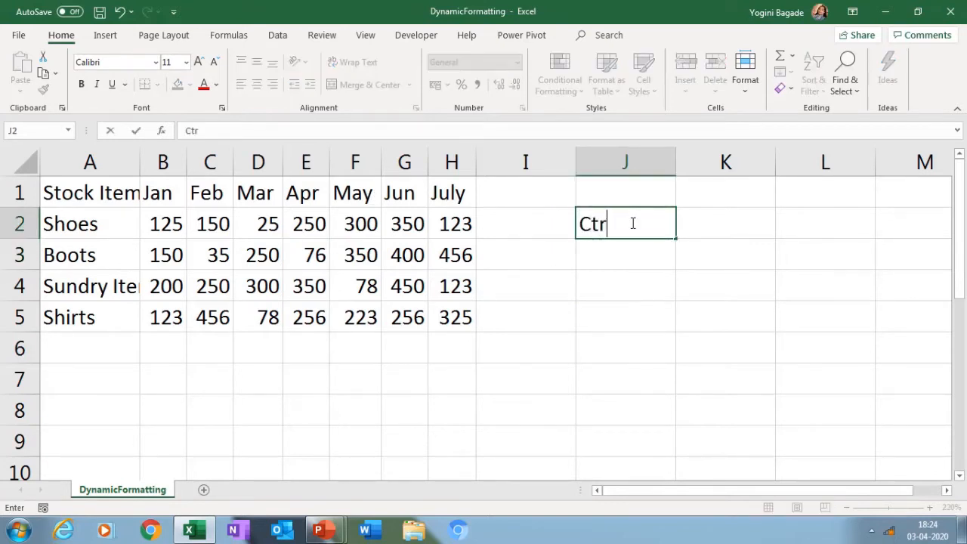
{"action": "type", "text": "l+T"}
{"action": "key", "text": "Return"}
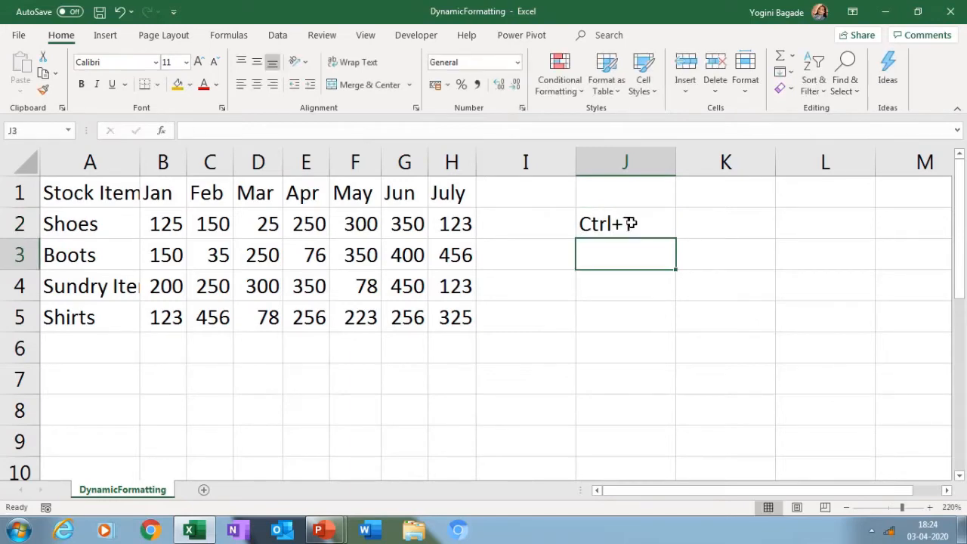
{"action": "type", "text": "Table"}
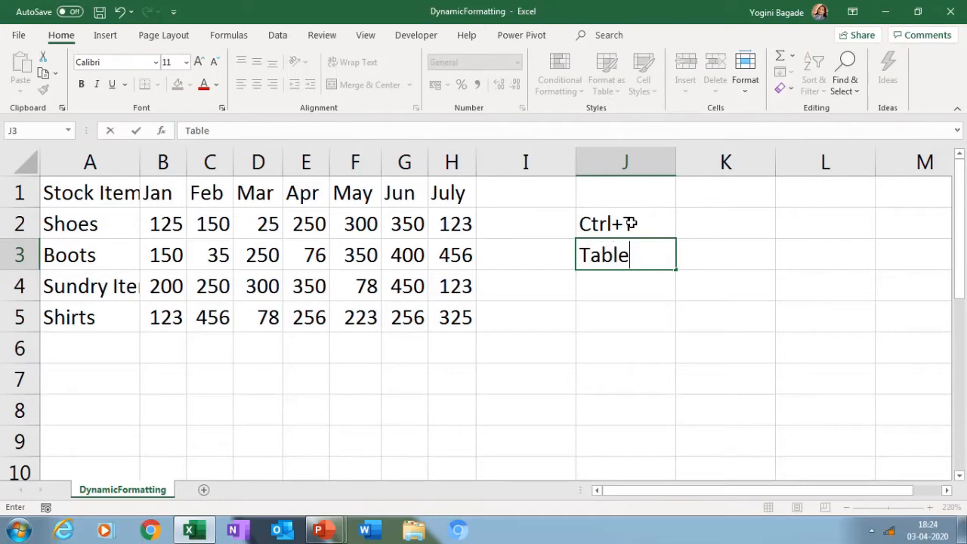
{"action": "key", "text": "Return"}
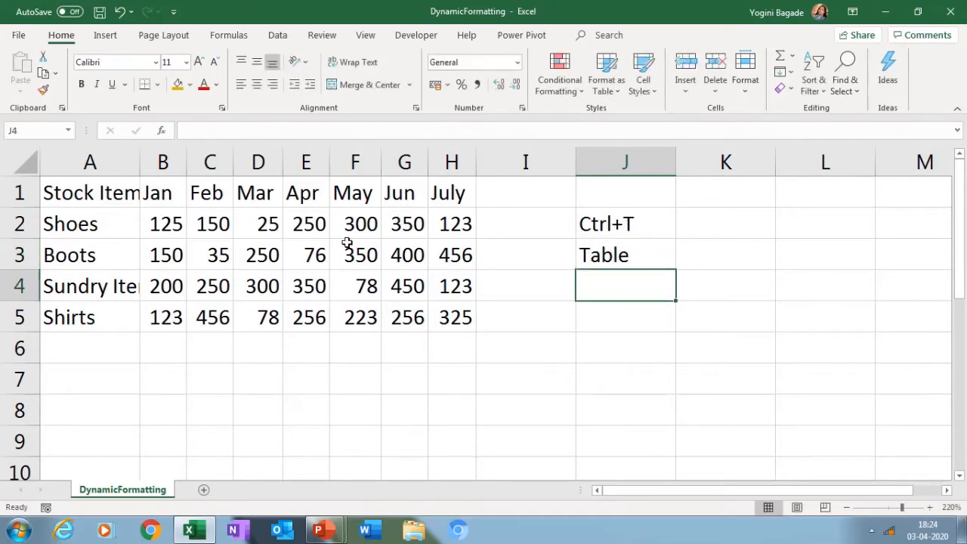
{"action": "left_click", "coordinate": [346, 241]}
{"action": "left_click", "coordinate": [596, 99]}
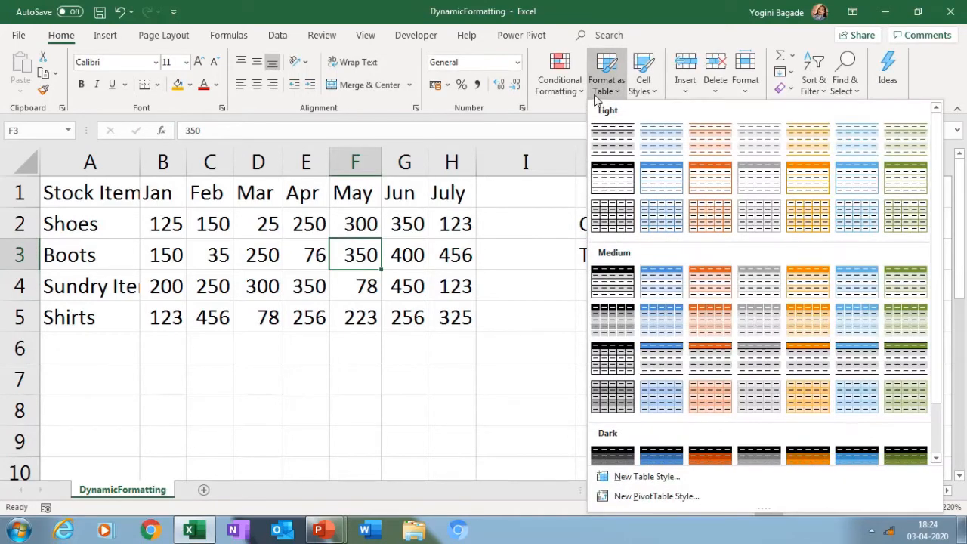
{"action": "left_click", "coordinate": [596, 99]}
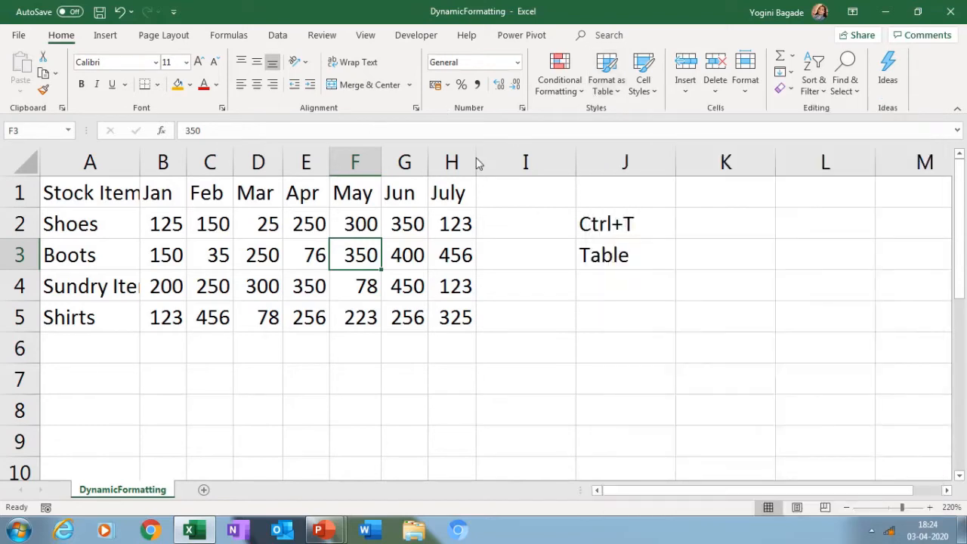
Convert the stock data in A1:H5 into a table with headers
{"action": "left_click", "coordinate": [244, 240]}
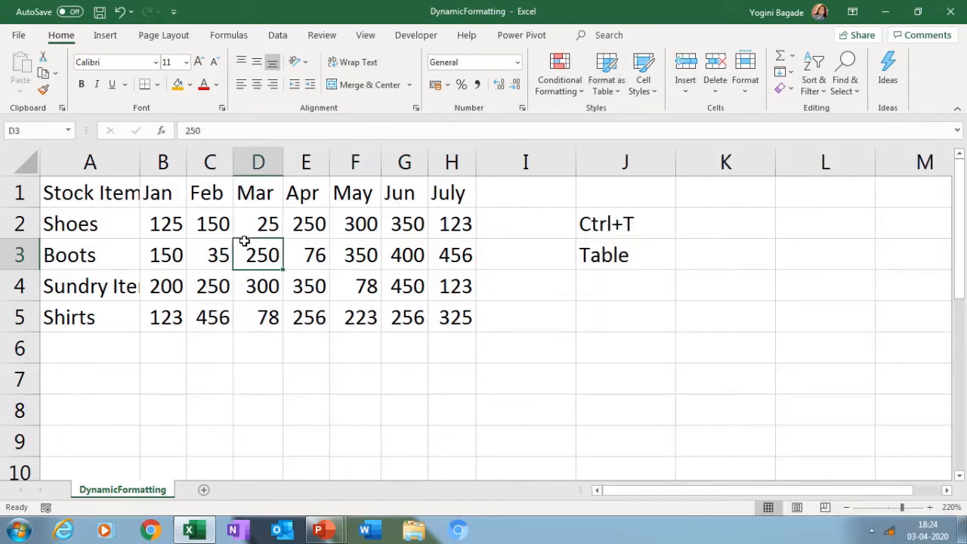
{"action": "key", "text": "ctrl+t"}
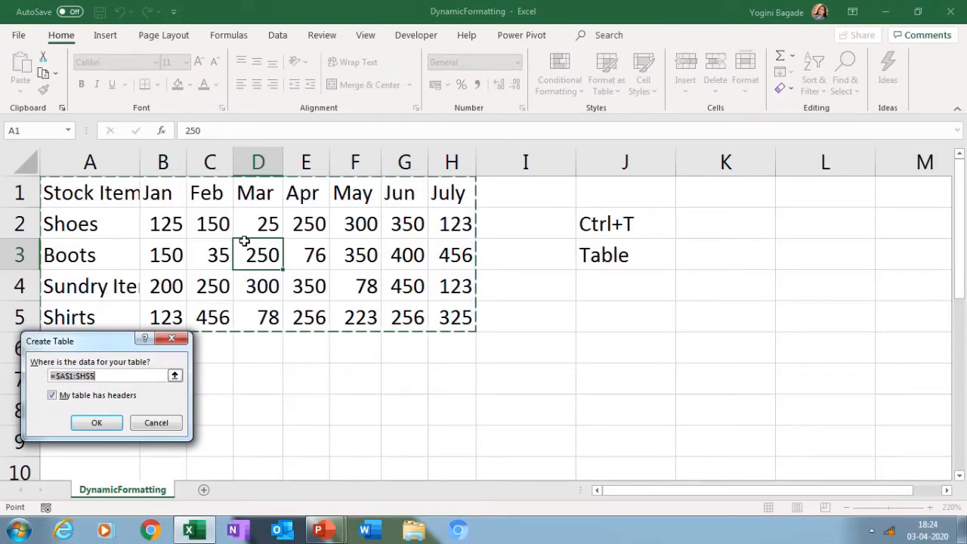
{"action": "key", "text": "super+plus"}
{"action": "key", "text": "super+plus"}
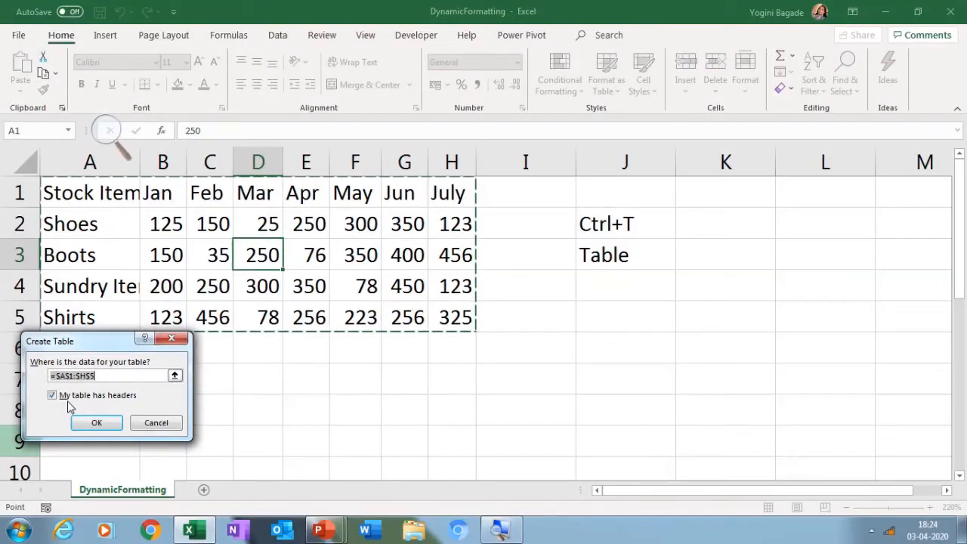
{"action": "key", "text": "Return"}
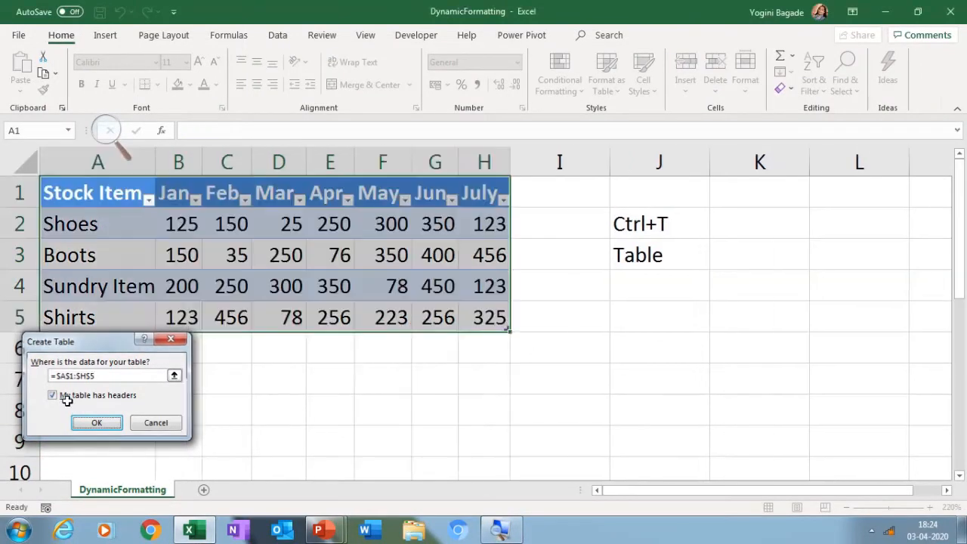
Look at the filter options of the table's Mar column without applying a filter
{"action": "left_click", "coordinate": [264, 294]}
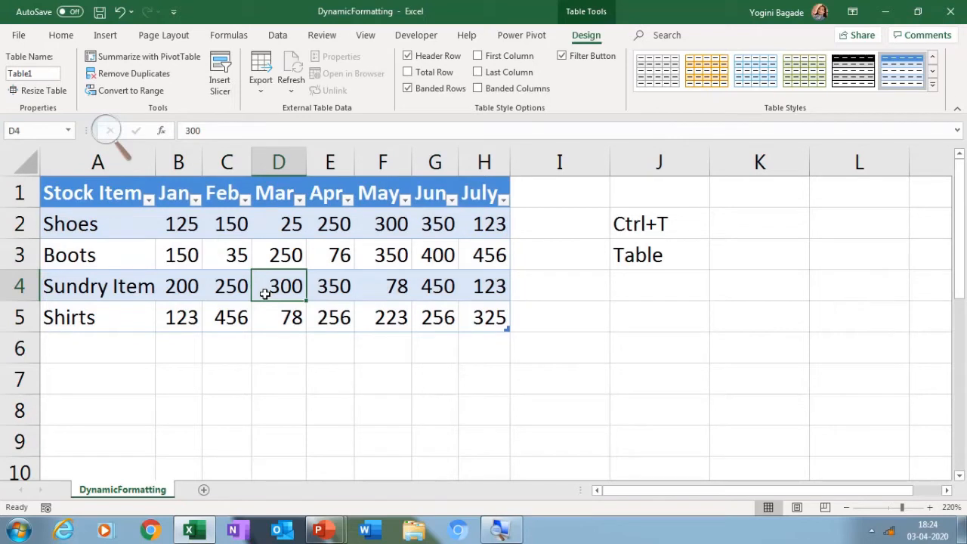
{"action": "left_click", "coordinate": [302, 207]}
{"action": "left_click", "coordinate": [299, 200]}
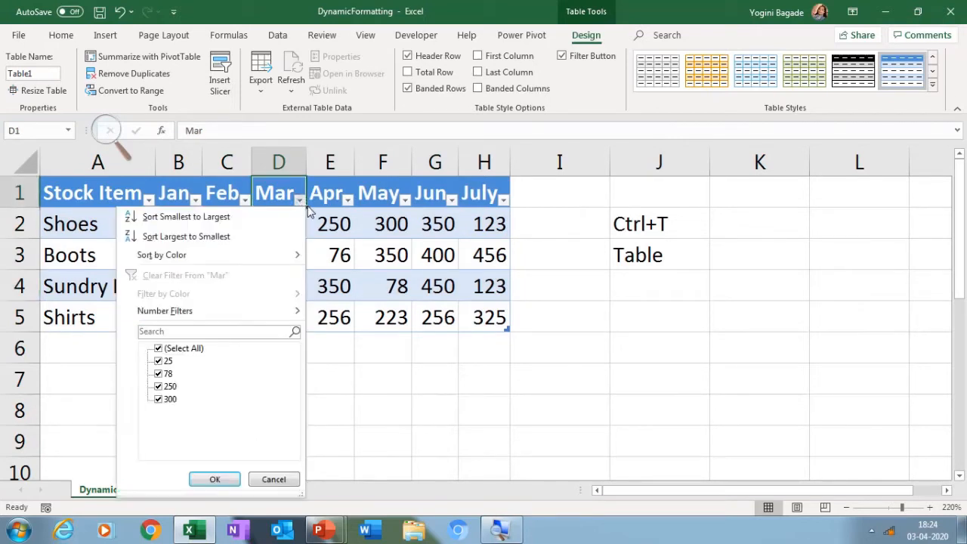
{"action": "key", "text": "Escape"}
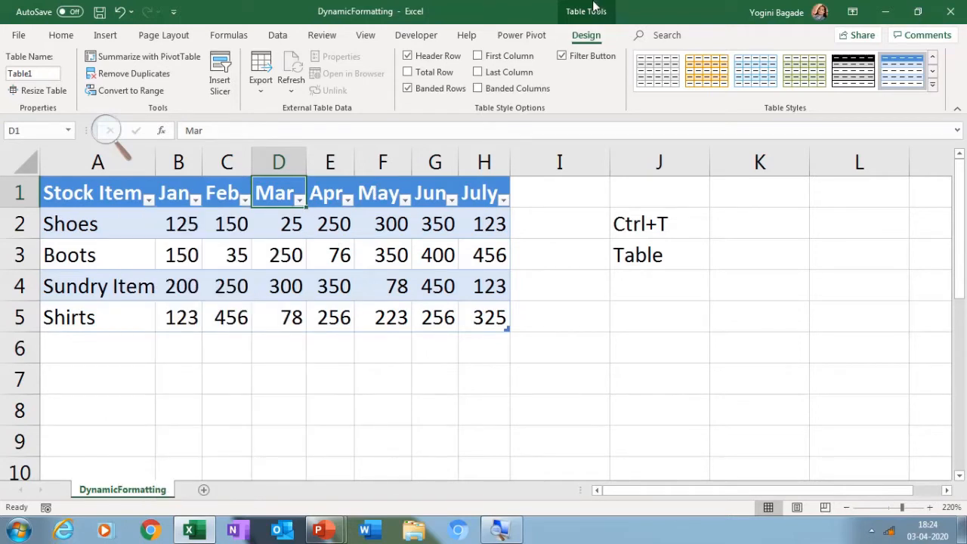
Insert a slicer for the table's Stock Item field
{"action": "mouse_move", "coordinate": [610, 11]}
{"action": "left_click", "coordinate": [219, 71]}
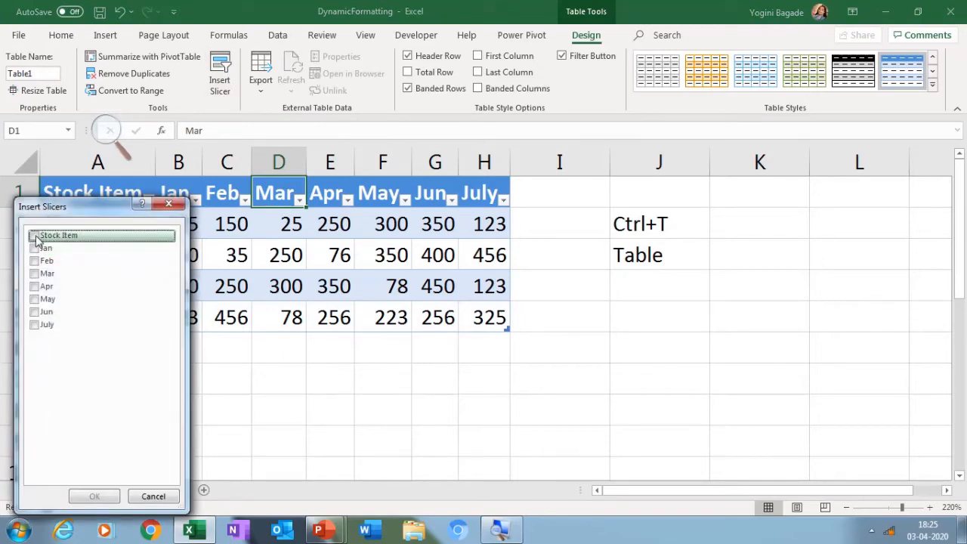
{"action": "left_click", "coordinate": [34, 236]}
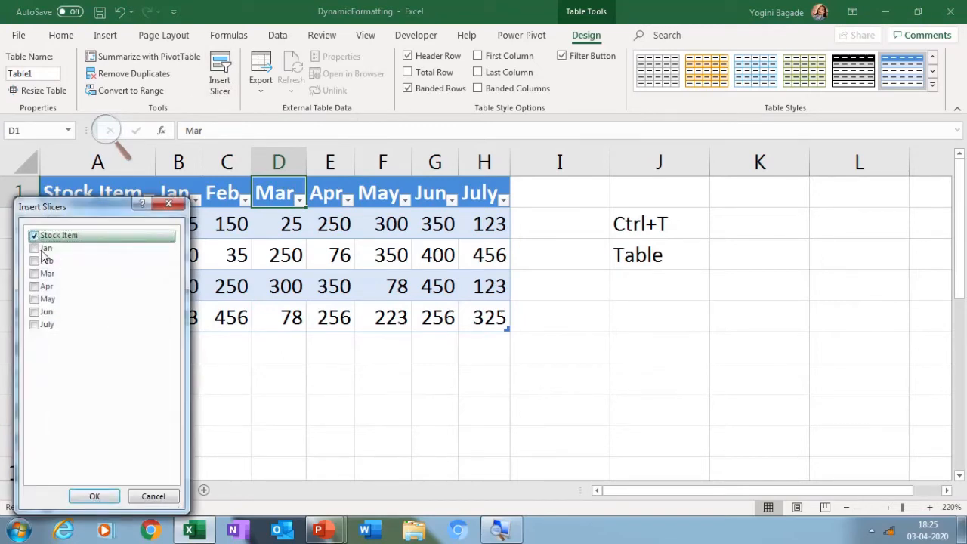
{"action": "left_click", "coordinate": [95, 496]}
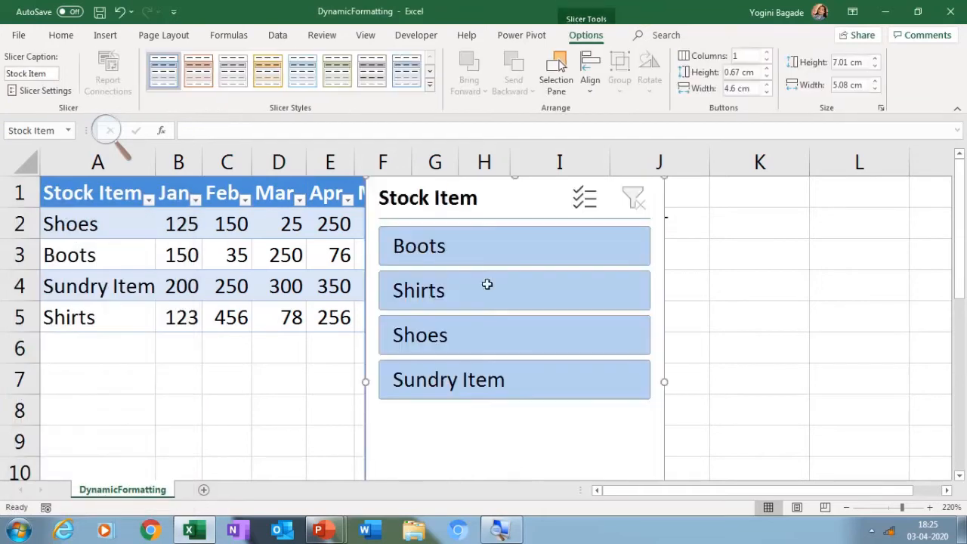
Move the Stock Item slicer clear of the table so that it starts in column J
{"action": "left_click_drag", "start_coordinate": [524, 210], "coordinate": [759, 195]}
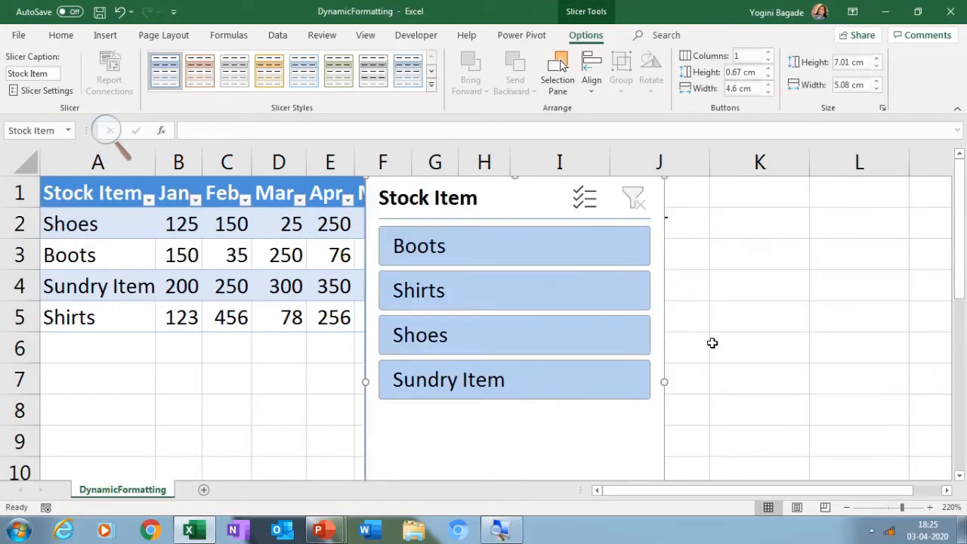
{"action": "left_click", "coordinate": [846, 507]}
{"action": "left_click", "coordinate": [846, 508]}
{"action": "left_click", "coordinate": [846, 507]}
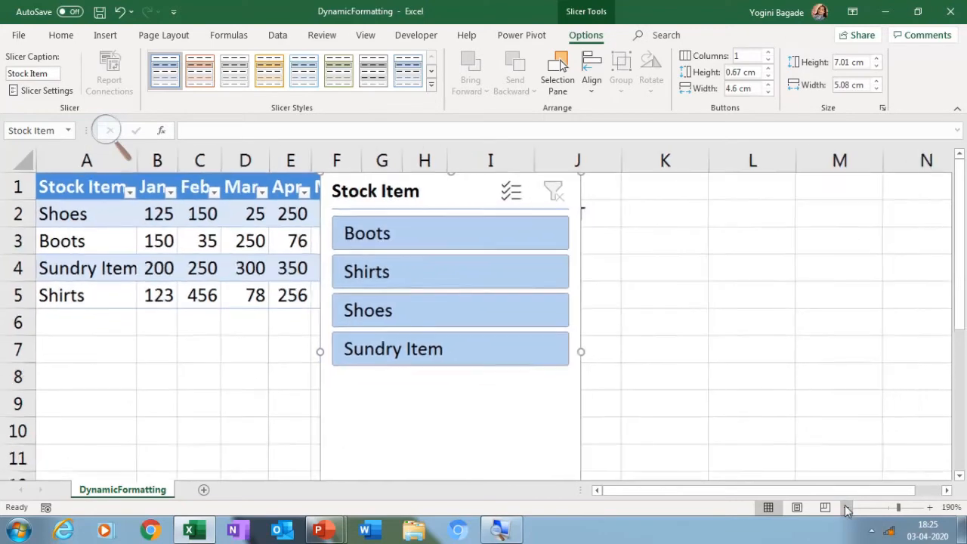
{"action": "left_click", "coordinate": [845, 507]}
{"action": "left_click", "coordinate": [846, 508]}
{"action": "left_click", "coordinate": [846, 508]}
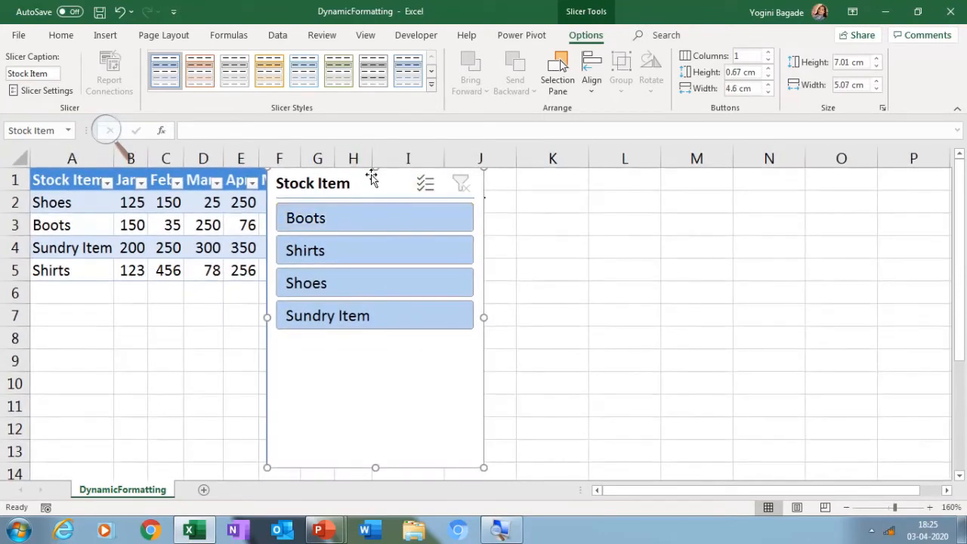
{"action": "left_click_drag", "start_coordinate": [379, 183], "coordinate": [588, 186]}
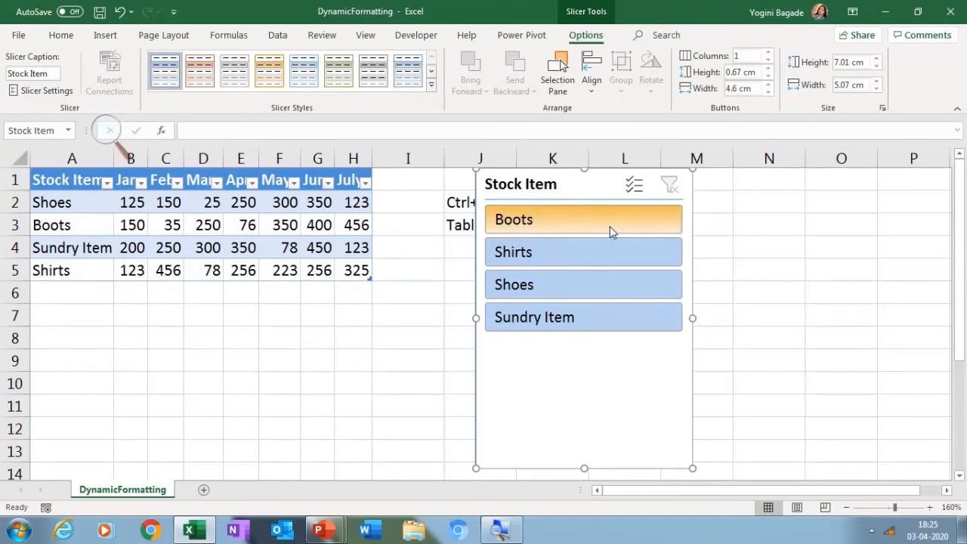
Arrange the slicer's buttons in 2 columns and resize the slicer to 2.7 cm high and about 6 cm wide
{"action": "left_click", "coordinate": [768, 55]}
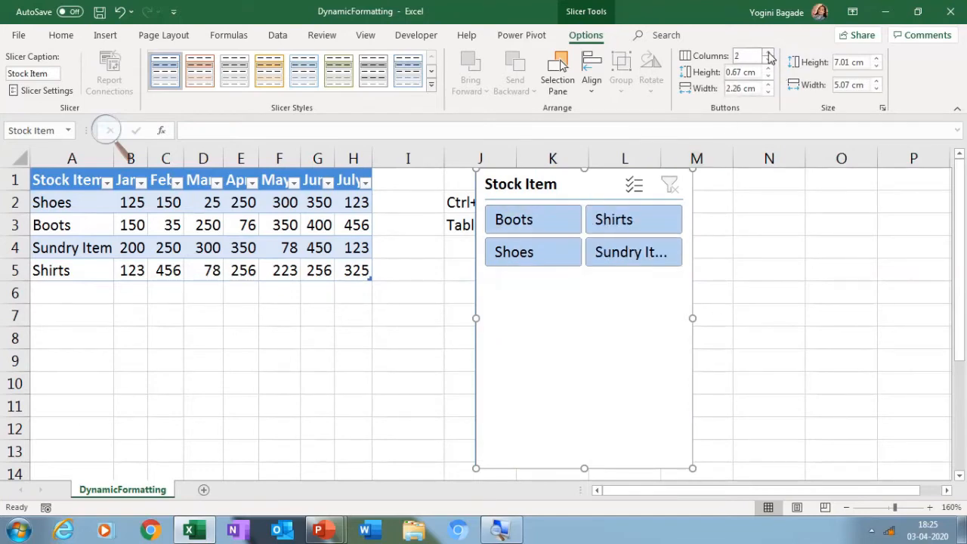
{"action": "left_click", "coordinate": [877, 67]}
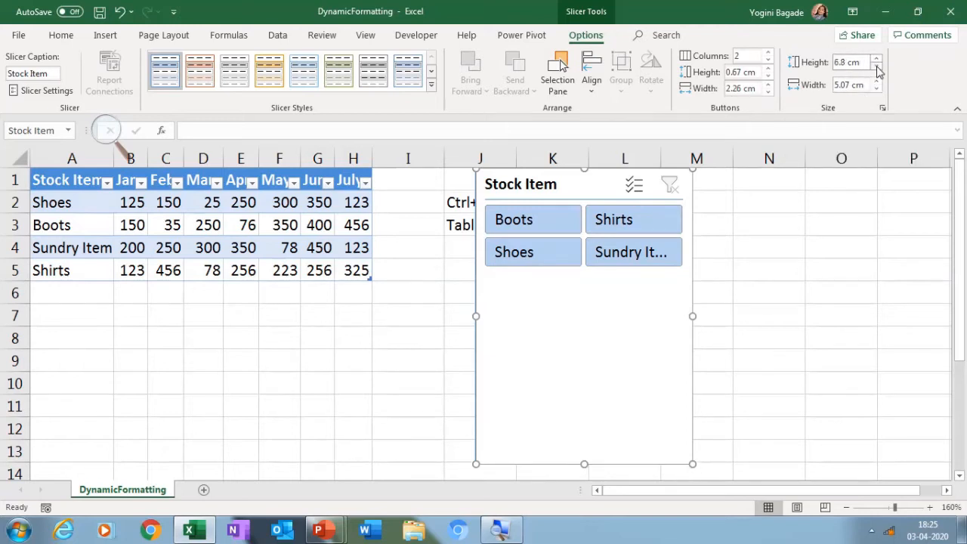
{"action": "left_click_drag", "start_coordinate": [878, 67], "coordinate": [878, 67]}
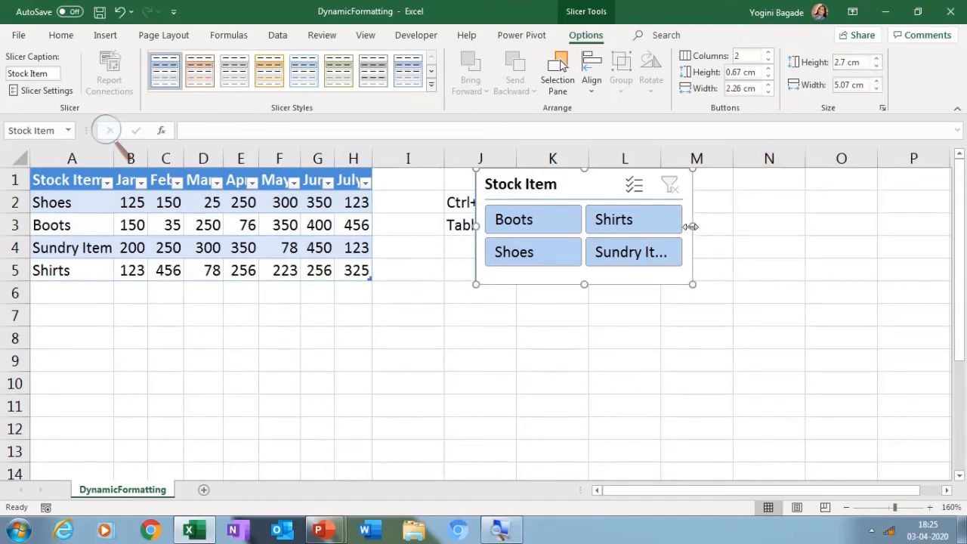
{"action": "left_click_drag", "start_coordinate": [692, 225], "coordinate": [732, 225]}
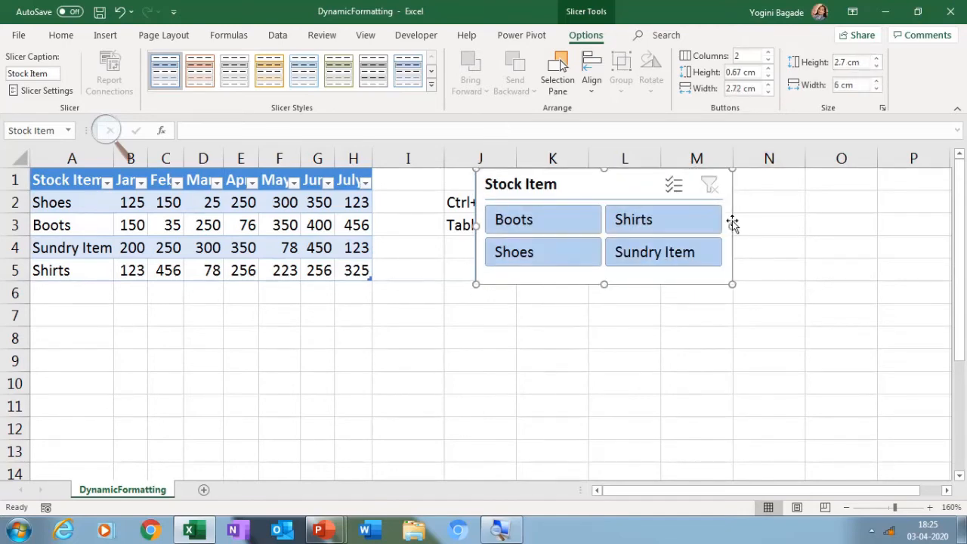
Filter the table through the slicer by Sundry Item, Shirts and finally Boots
{"action": "left_click", "coordinate": [700, 243]}
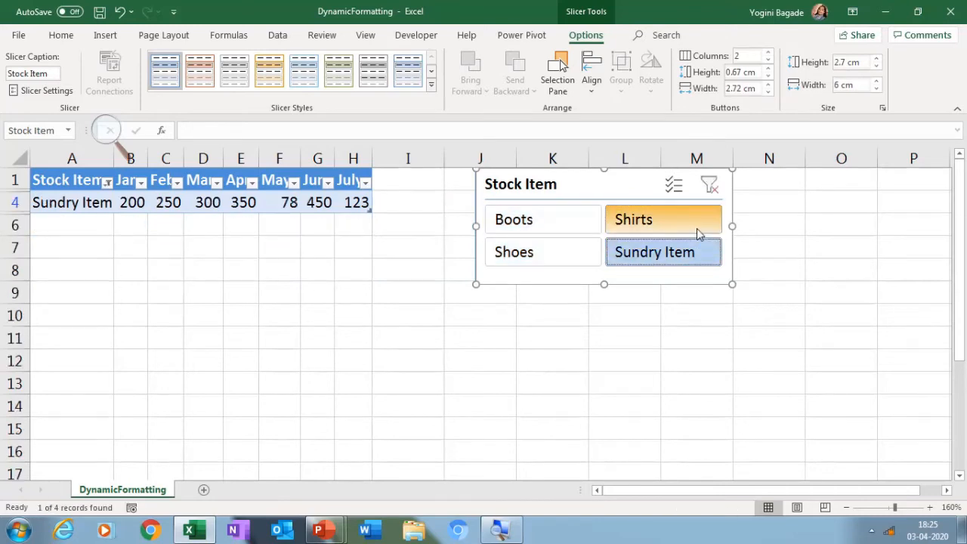
{"action": "left_click", "coordinate": [698, 234]}
{"action": "left_click", "coordinate": [586, 228]}
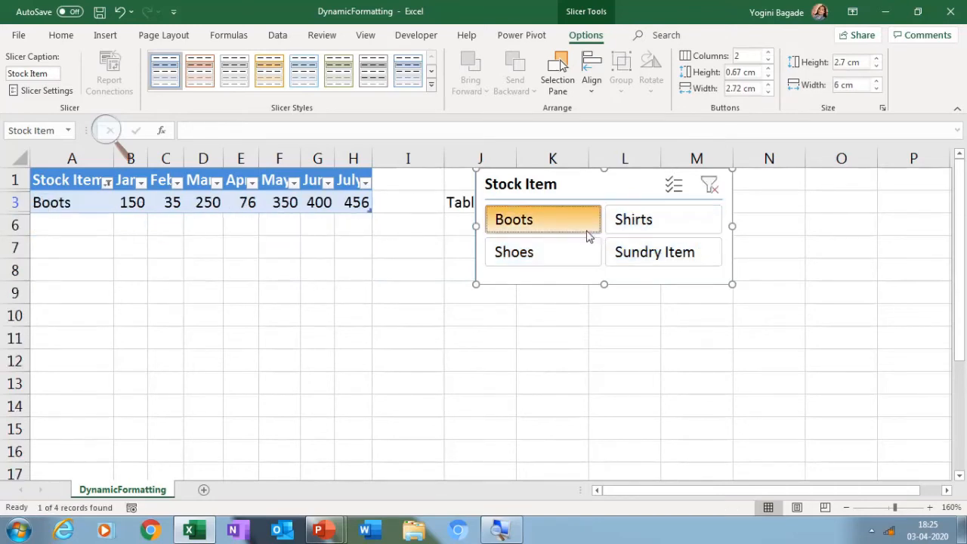
Filter the table by Shoes, then clear the Stock Item filter and delete the slicer
{"action": "left_click", "coordinate": [583, 249]}
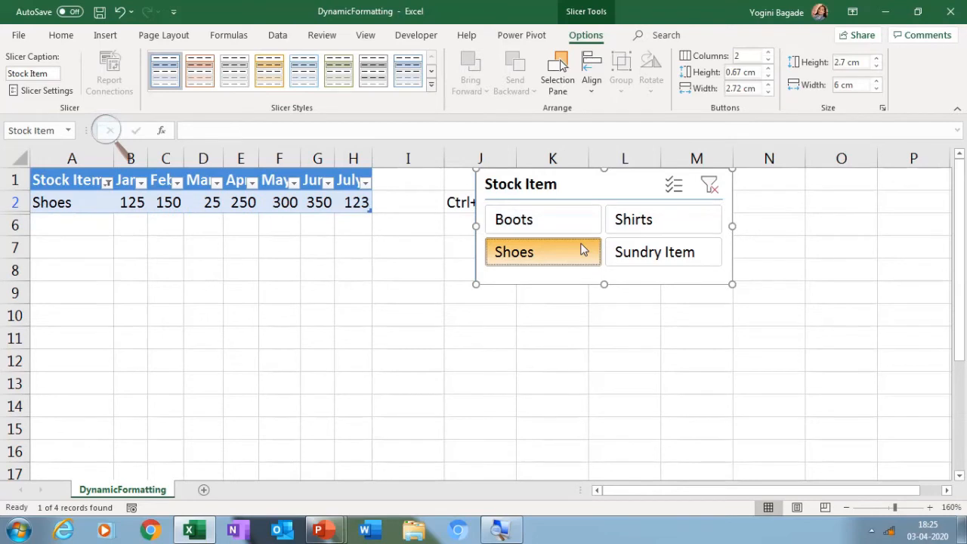
{"action": "left_click", "coordinate": [710, 186]}
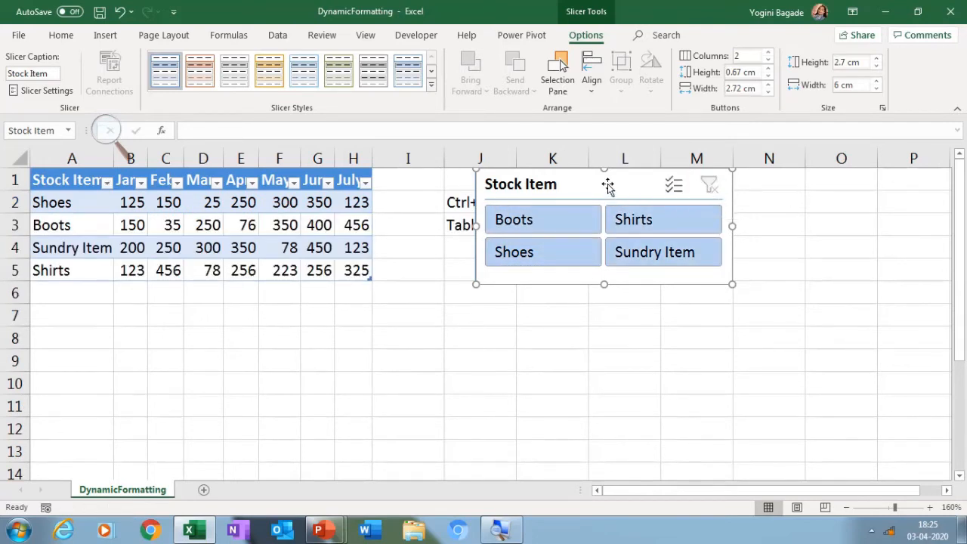
{"action": "key", "text": "Delete"}
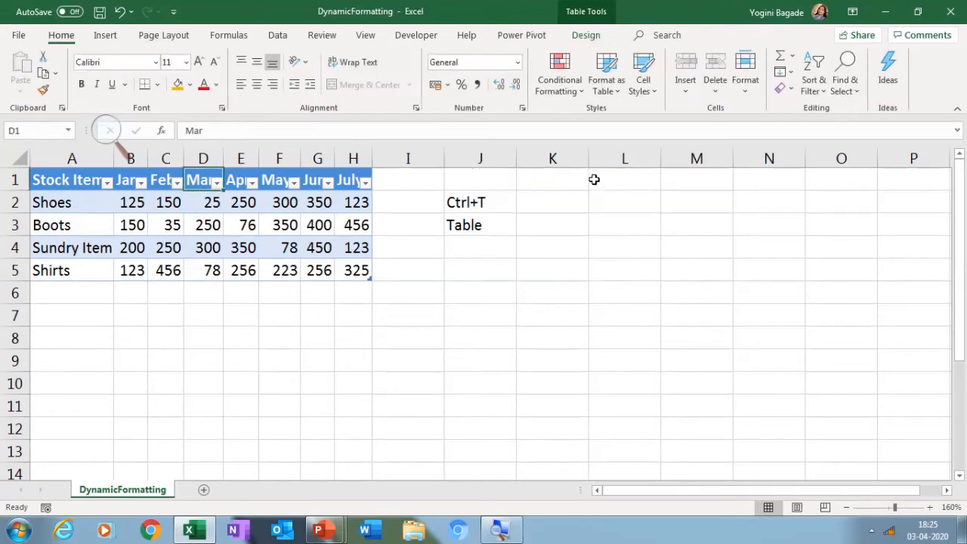
Rename the stock data table as Sales
{"action": "left_click", "coordinate": [173, 221]}
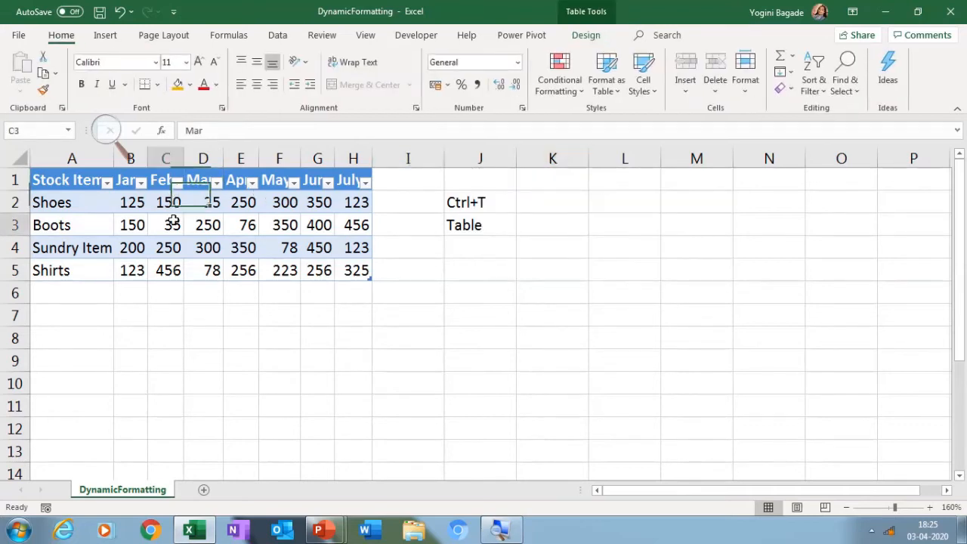
{"action": "left_click", "coordinate": [589, 36]}
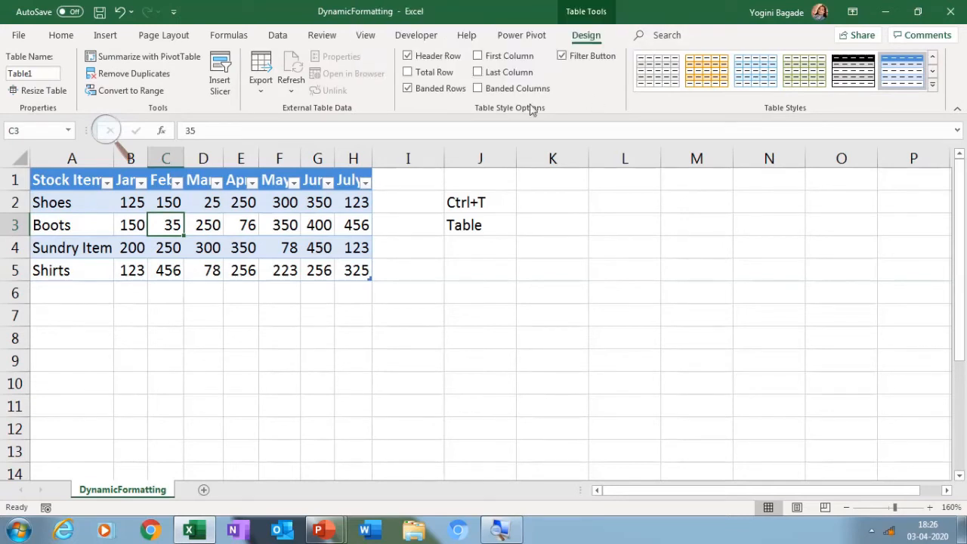
{"action": "left_click", "coordinate": [43, 73]}
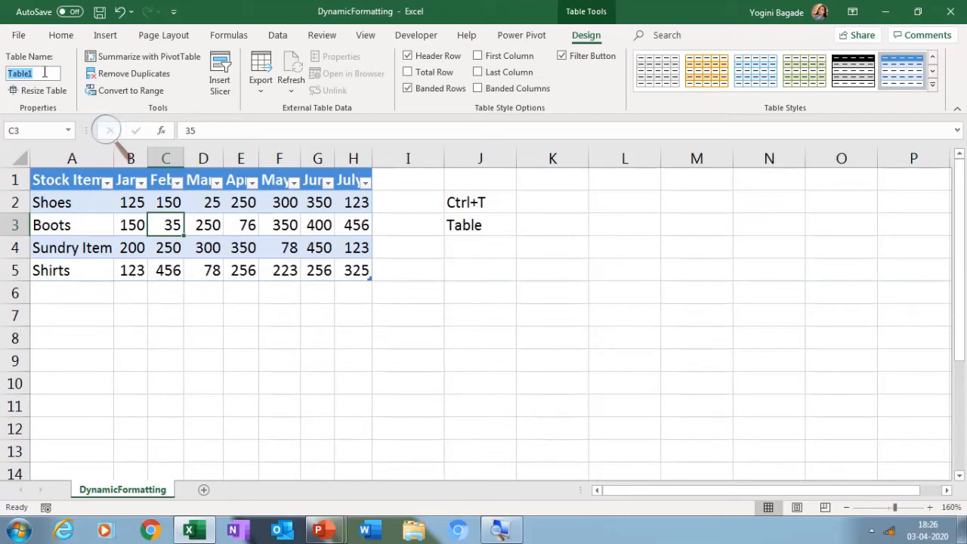
{"action": "type", "text": "Sales"}
Start a SUM formula in cell K6 with the Sales table's Feb column as its first argument: =SUM(Sales[Feb]
{"action": "left_click", "coordinate": [546, 300]}
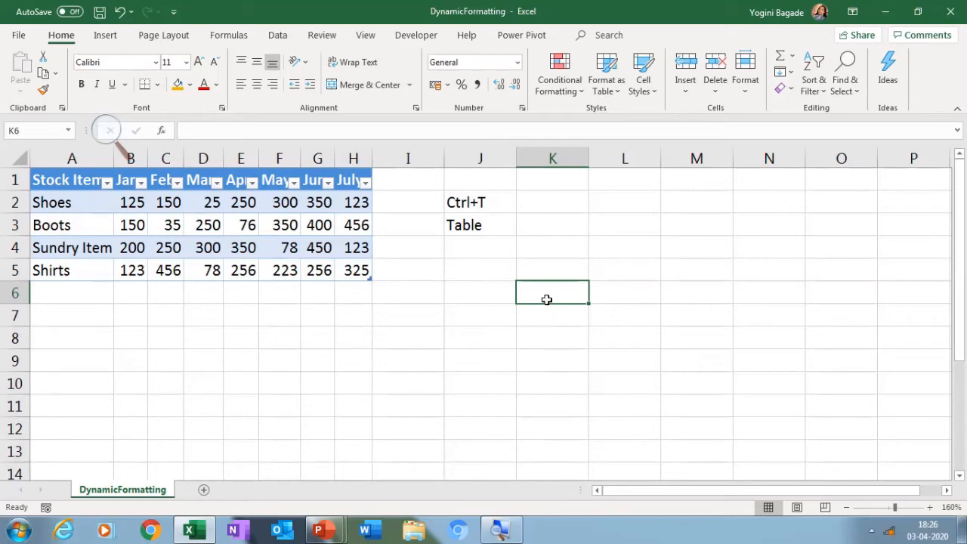
{"action": "type", "text": "=su"}
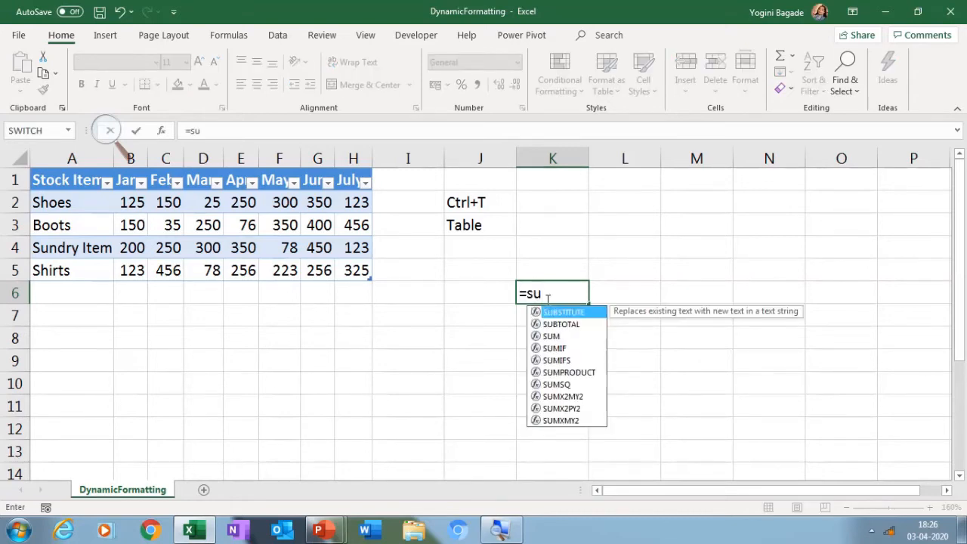
{"action": "key", "text": "Down"}
{"action": "key", "text": "Down"}
{"action": "key", "text": "Tab"}
{"action": "type", "text": "s"}
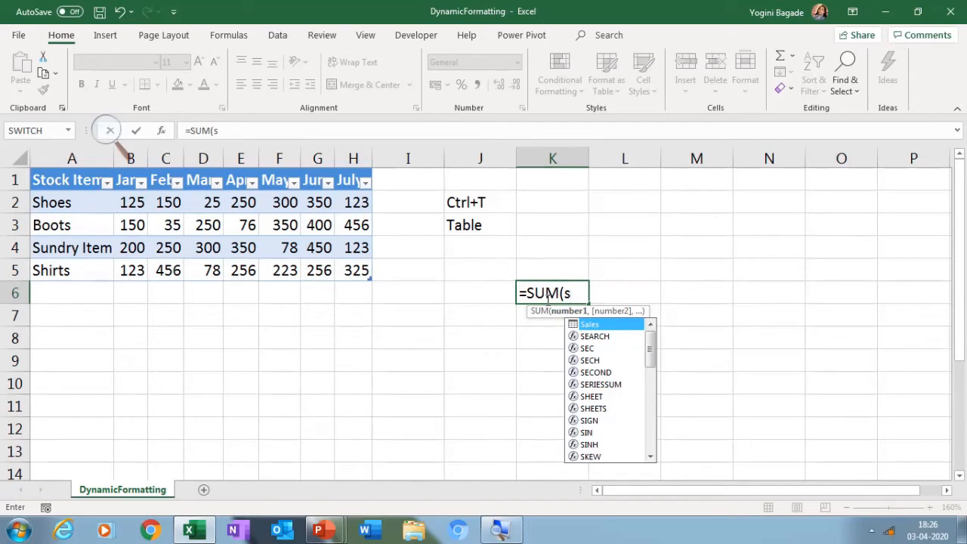
{"action": "key", "text": "Tab"}
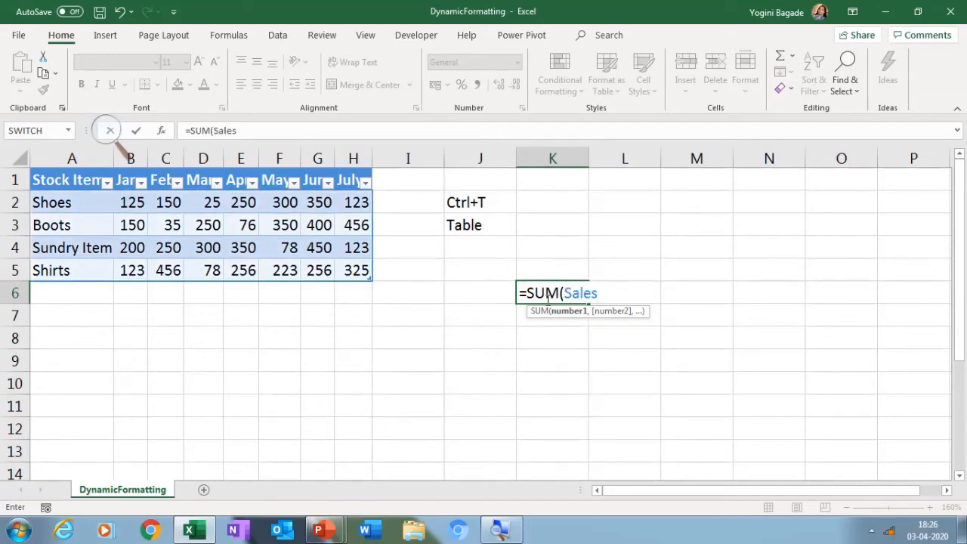
{"action": "type", "text": "["}
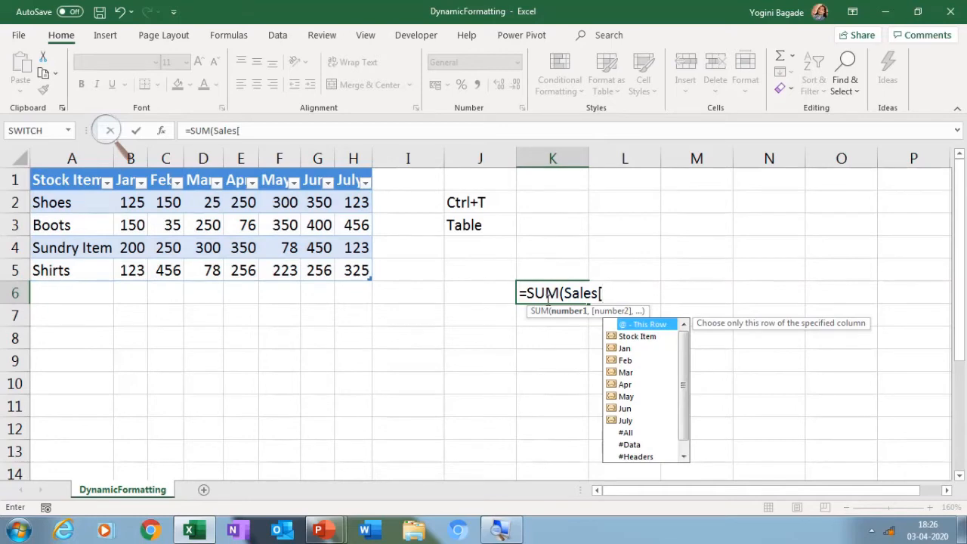
{"action": "key", "text": "Down"}
{"action": "key", "text": "Down"}
{"action": "key", "text": "Down"}
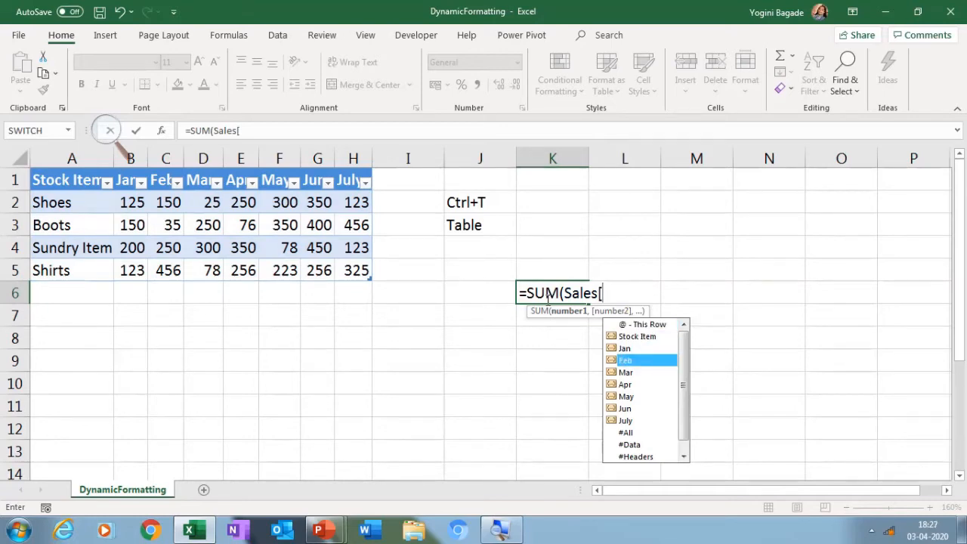
{"action": "key", "text": "Tab"}
{"action": "type", "text": "]"}
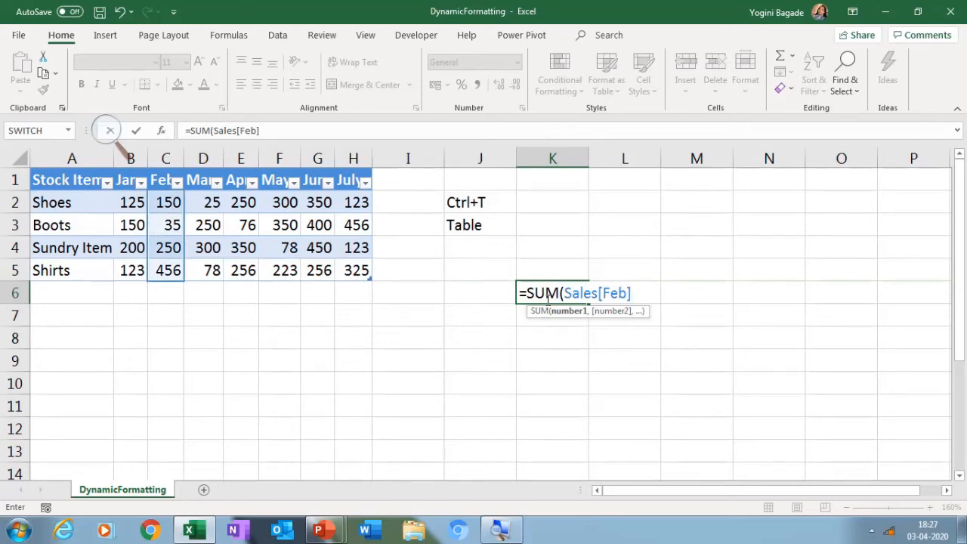
{"action": "type", "text": ",s"}
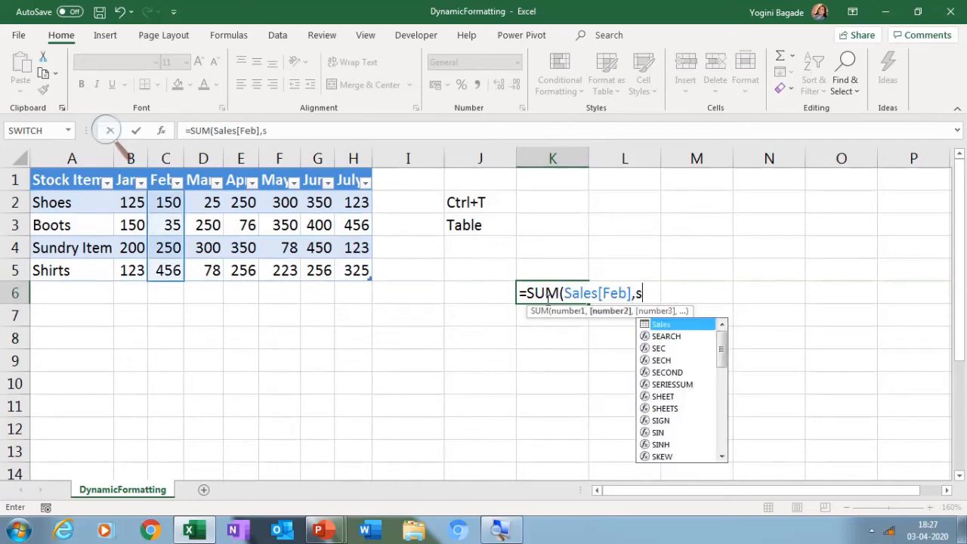
{"action": "type", "text": "al"}
Try adding Sales[May] as the second argument of the SUM formula, and discard the whole entry
{"action": "key", "text": "Tab"}
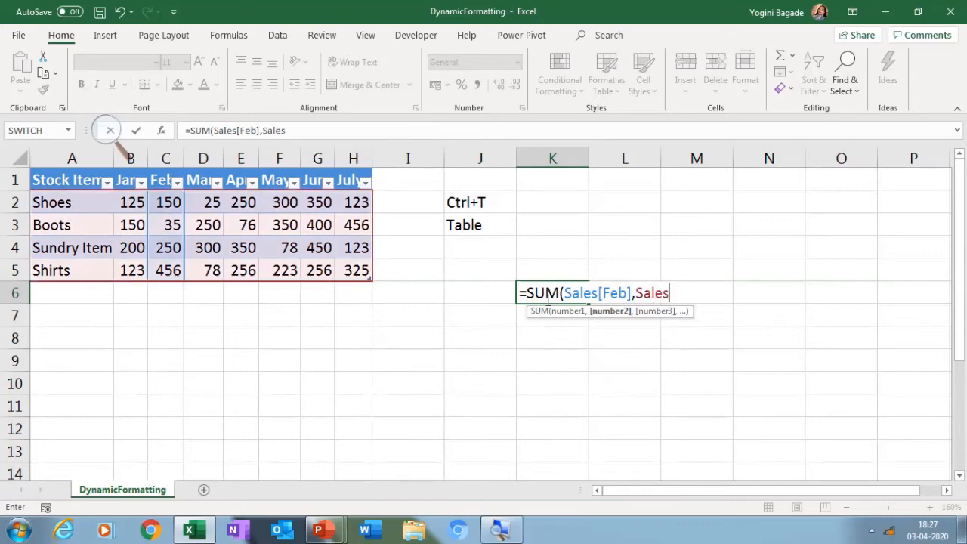
{"action": "type", "text": "["}
{"action": "key", "text": "Down"}
{"action": "key", "text": "Down"}
{"action": "key", "text": "Down"}
{"action": "key", "text": "Down"}
{"action": "key", "text": "Down"}
{"action": "key", "text": "Down"}
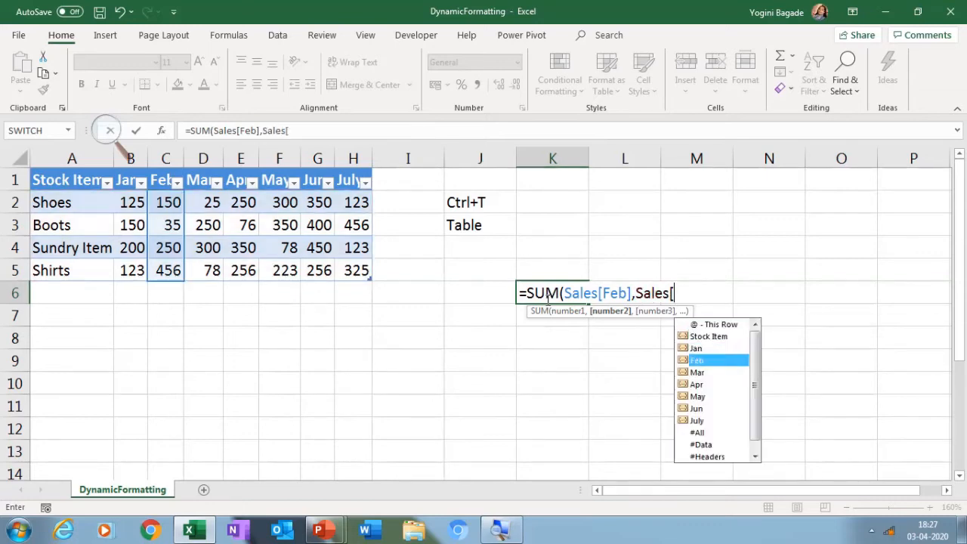
{"action": "key", "text": "Tab"}
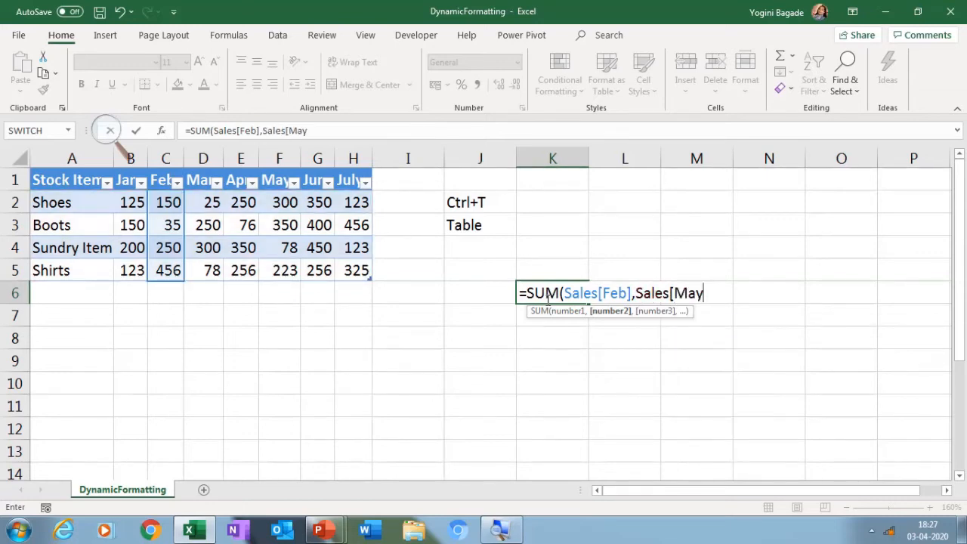
{"action": "type", "text": "]"}
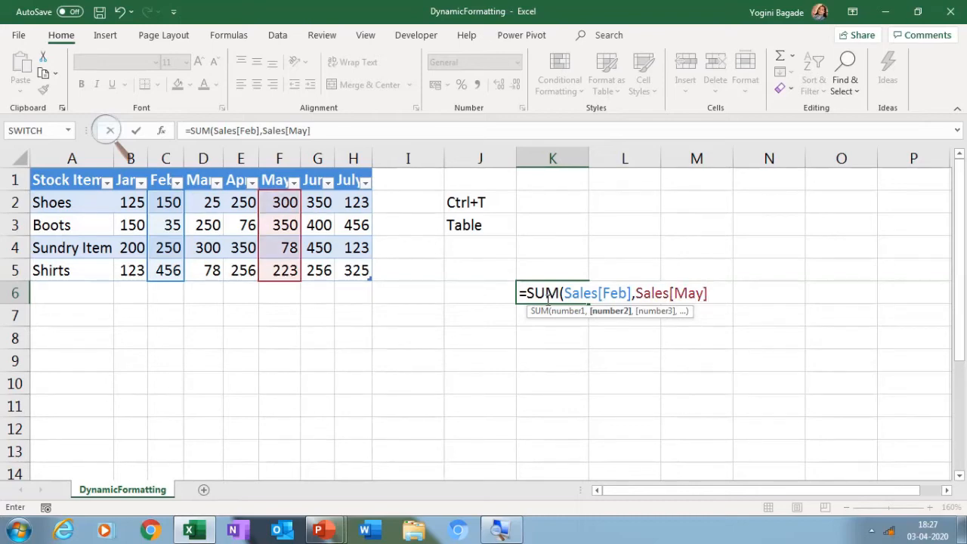
{"action": "type", "text": "`"}
{"action": "key", "text": "Escape"}
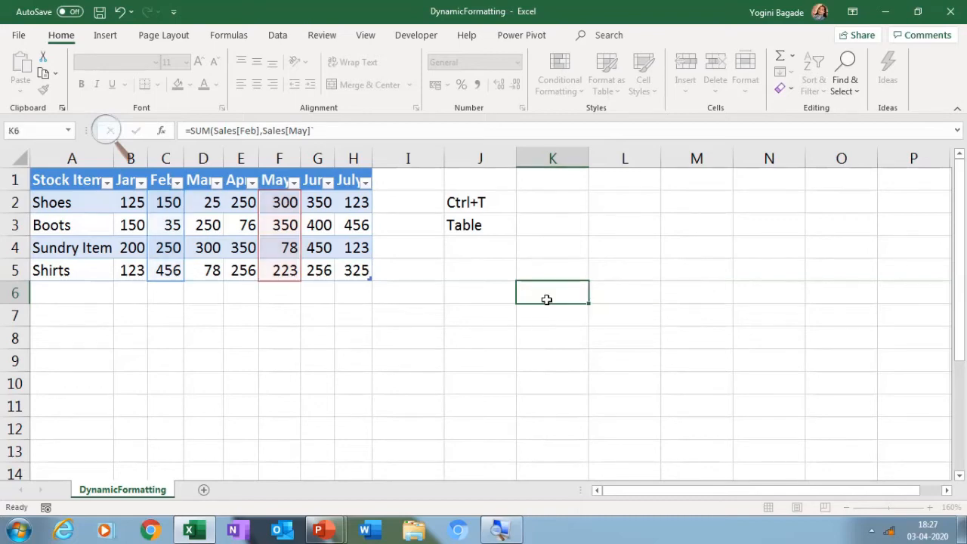
Begin a column-range reference to the Sales table in K6, starting at the Jan column: =Sales[[Jan]:
{"action": "type", "text": "=sal"}
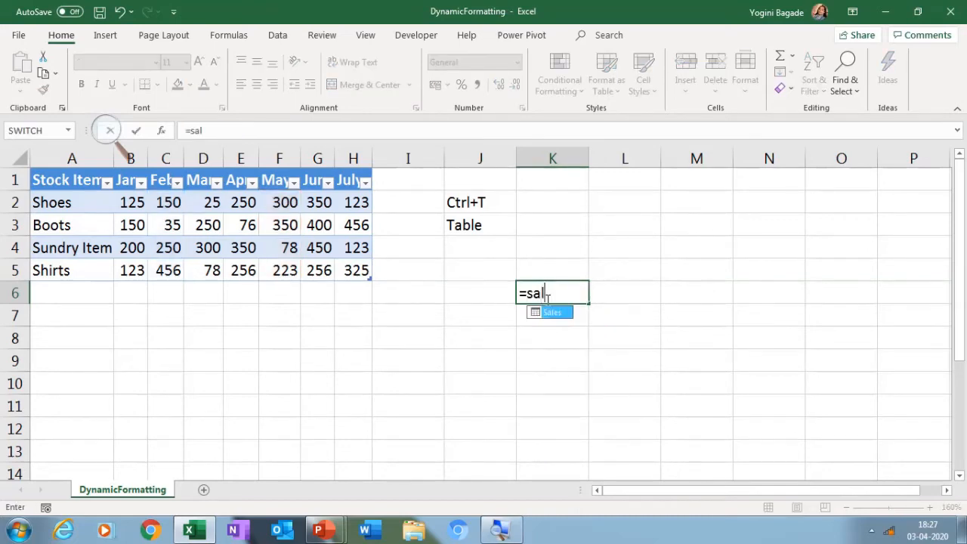
{"action": "key", "text": "Tab"}
{"action": "type", "text": "[["}
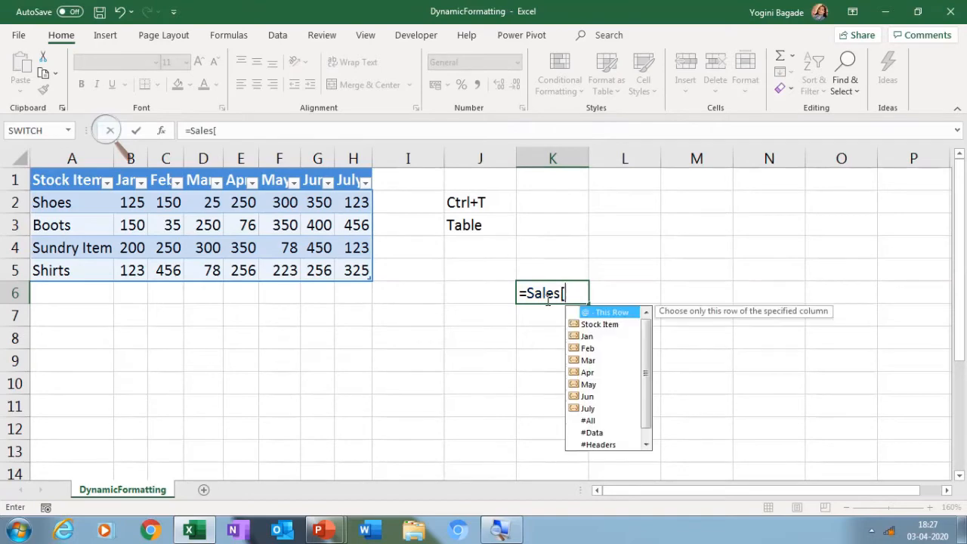
{"action": "key", "text": "Down"}
{"action": "key", "text": "Down"}
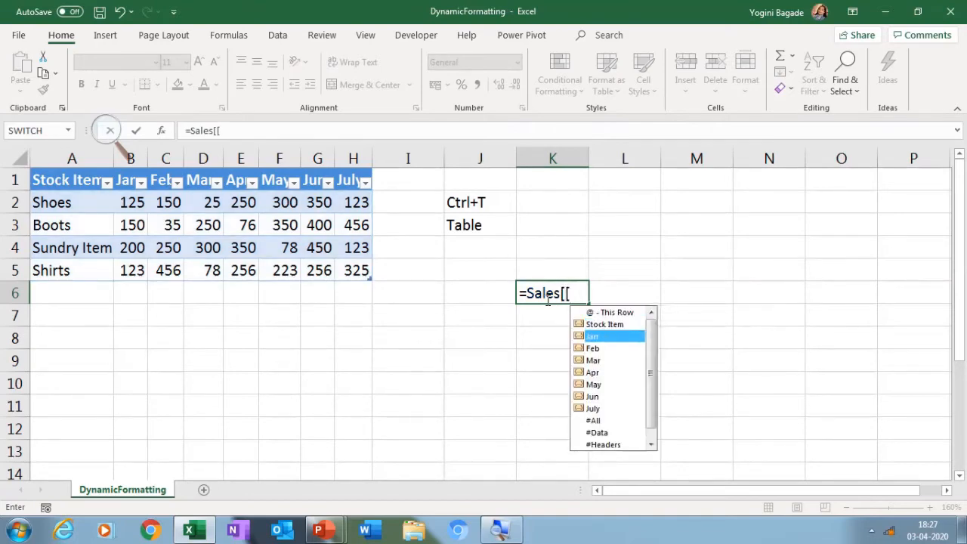
{"action": "key", "text": "Tab"}
{"action": "type", "text": "]:"}
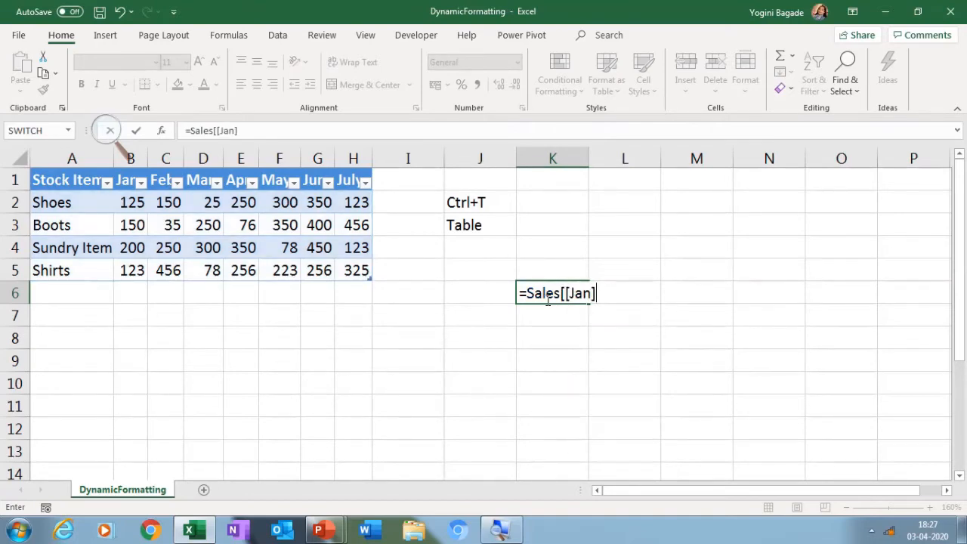
{"action": "type", "text": "["}
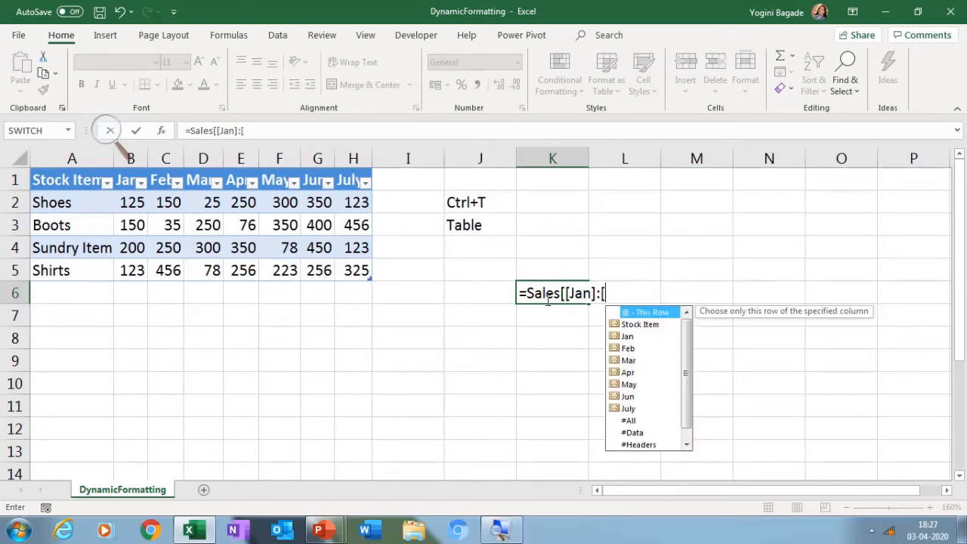
{"action": "key", "text": "Return"}
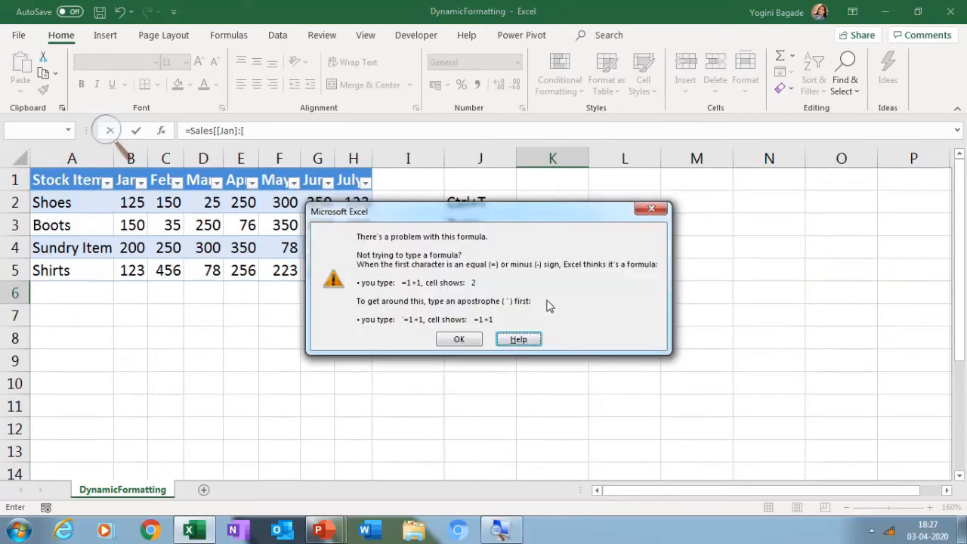
{"action": "left_click", "coordinate": [462, 339]}
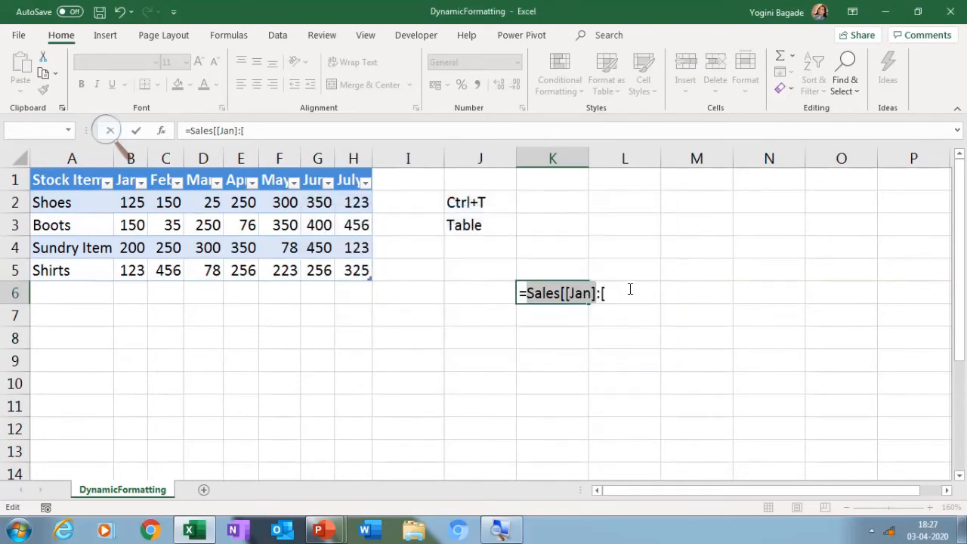
{"action": "left_click", "coordinate": [623, 290]}
{"action": "key", "text": "BackSpace"}
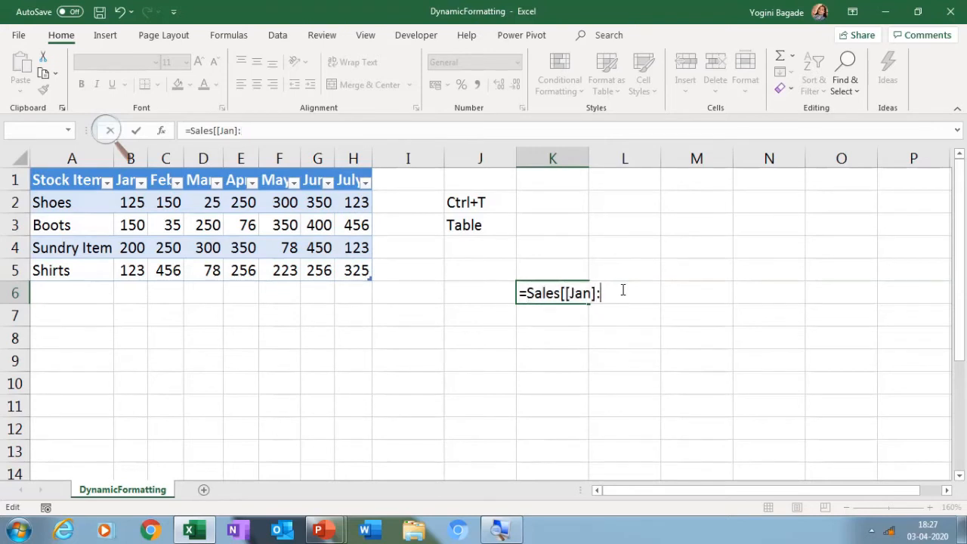
Extend the reference in K6 to the Mar column and enter it as =Sales[[Jan]:[Mar]]
{"action": "type", "text": "["}
{"action": "key", "text": "Left"}
{"action": "key", "text": "Left"}
{"action": "key", "text": "Right"}
{"action": "key", "text": "Right"}
{"action": "key", "text": "BackSpace"}
{"action": "type", "text": "["}
{"action": "key", "text": "Down"}
{"action": "key", "text": "Down"}
{"action": "key", "text": "Down"}
{"action": "key", "text": "Down"}
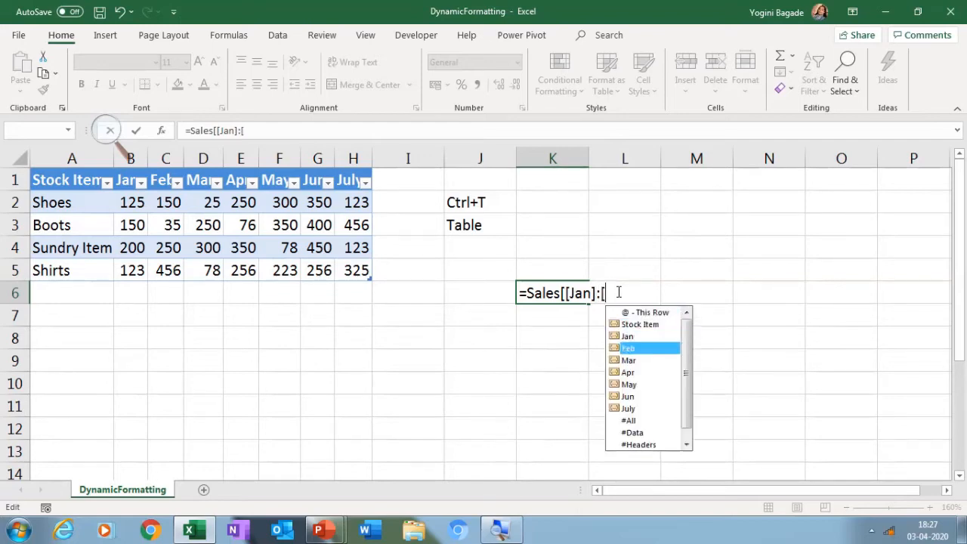
{"action": "key", "text": "Tab"}
{"action": "type", "text": "]]"}
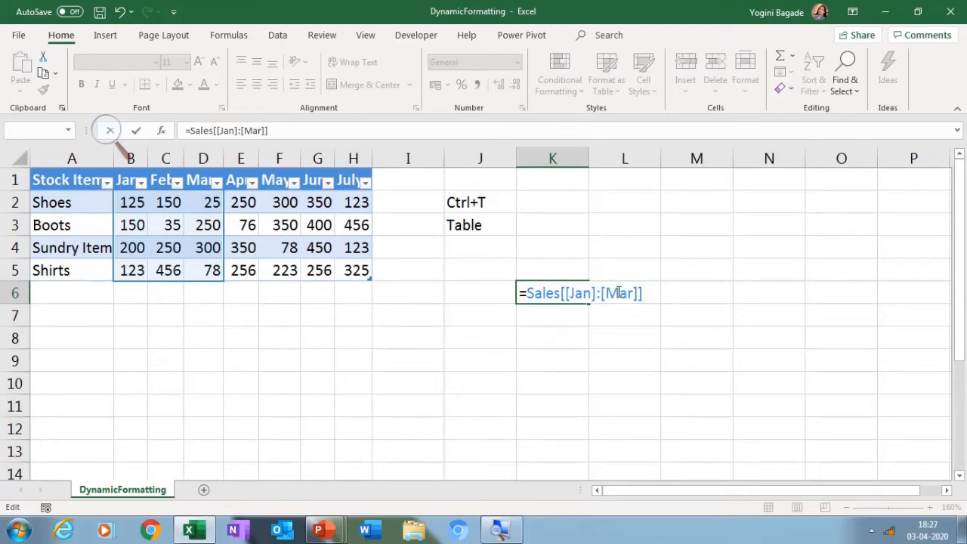
{"action": "type", "text": ")"}
{"action": "key", "text": "Return"}
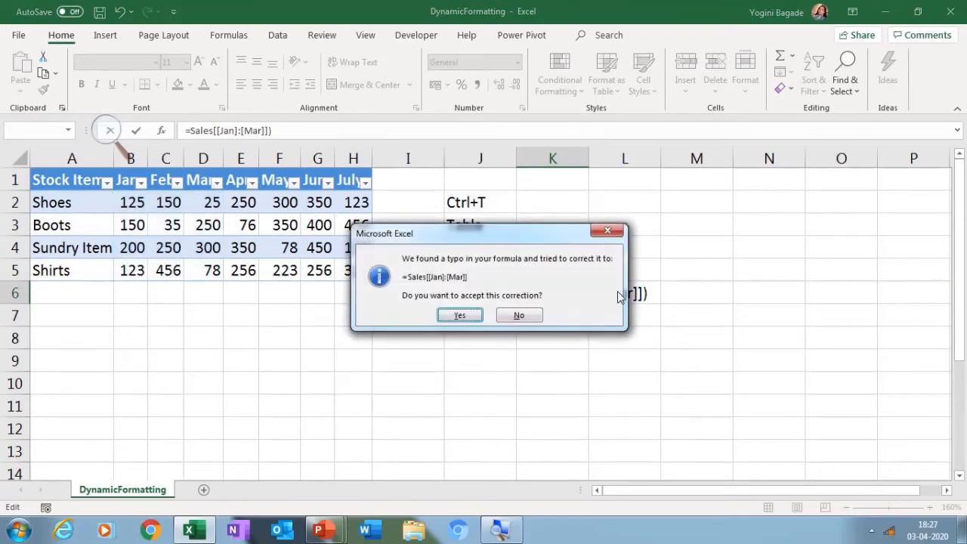
{"action": "left_click", "coordinate": [462, 314]}
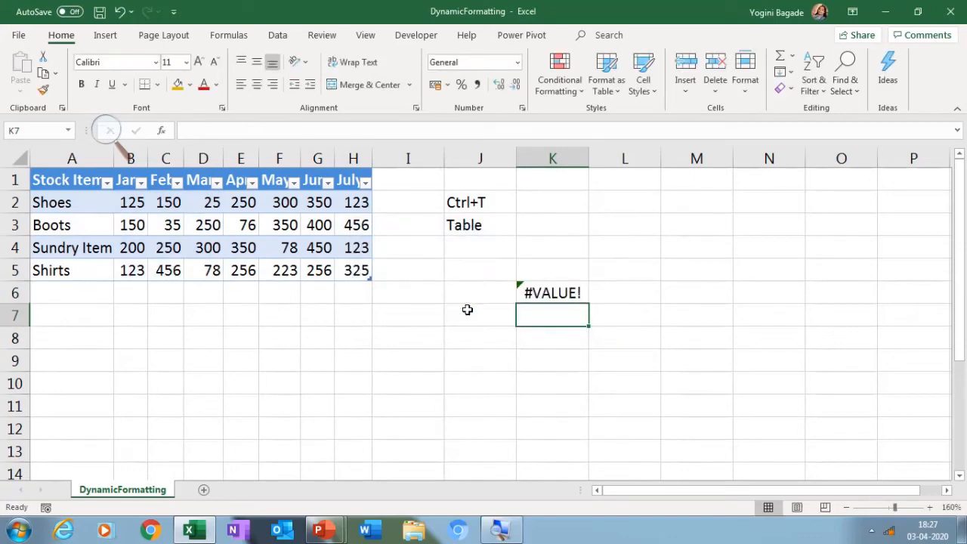
Wrap the reference in K6 in SUM to make it =SUM(Sales[[Jan]:[Mar]]), and reopen the entered formula for editing
{"action": "double_click", "coordinate": [571, 287]}
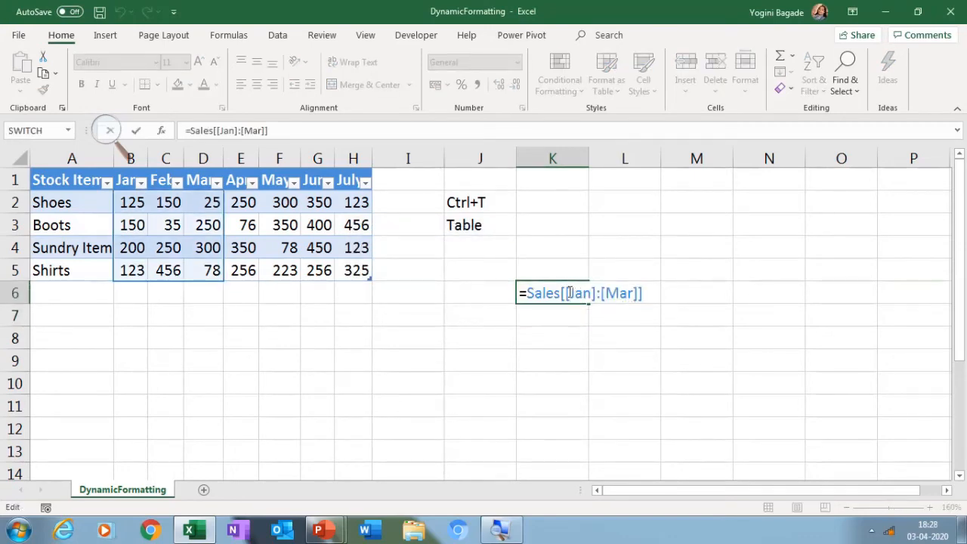
{"action": "left_click", "coordinate": [528, 291]}
{"action": "type", "text": "sum"}
{"action": "key", "text": "Tab"}
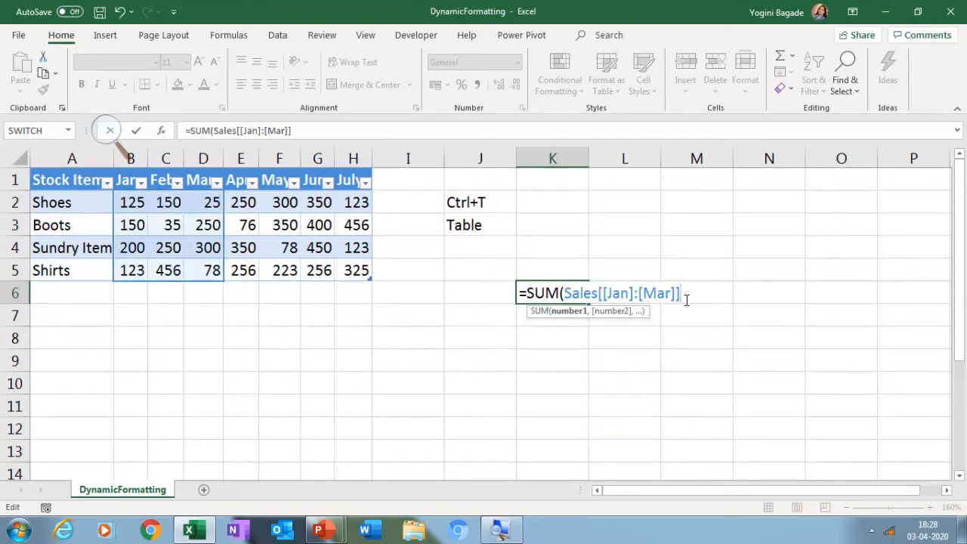
{"action": "type", "text": ")"}
{"action": "key", "text": "Return"}
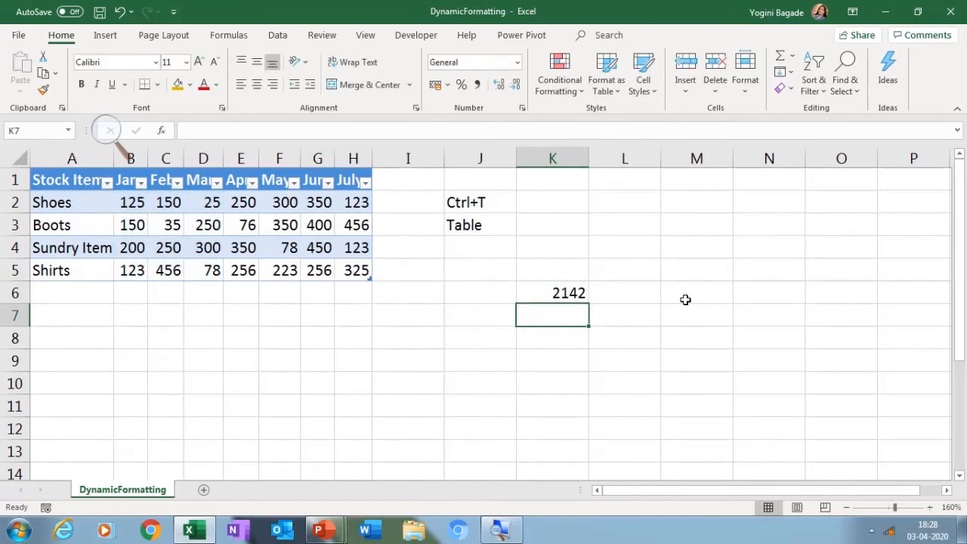
{"action": "key", "text": "Up"}
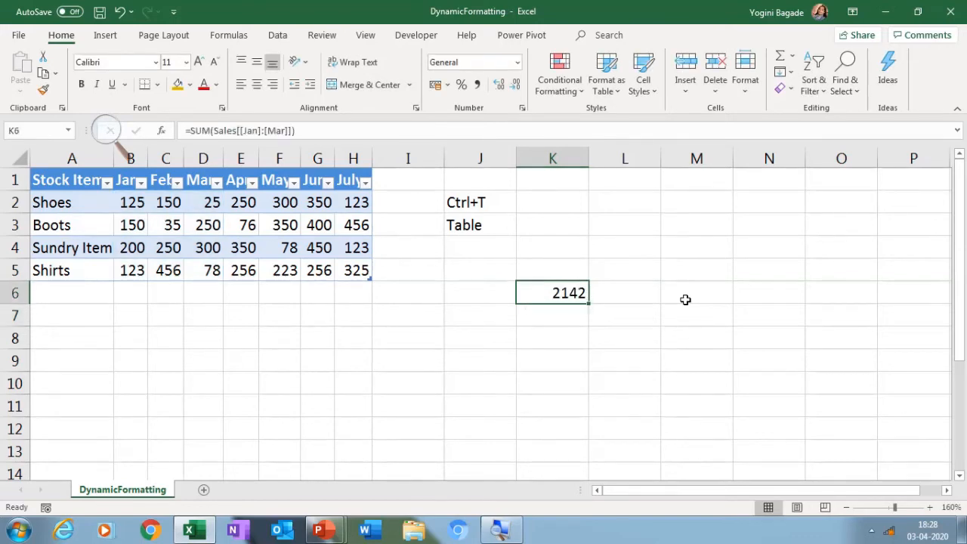
{"action": "key", "text": "F2"}
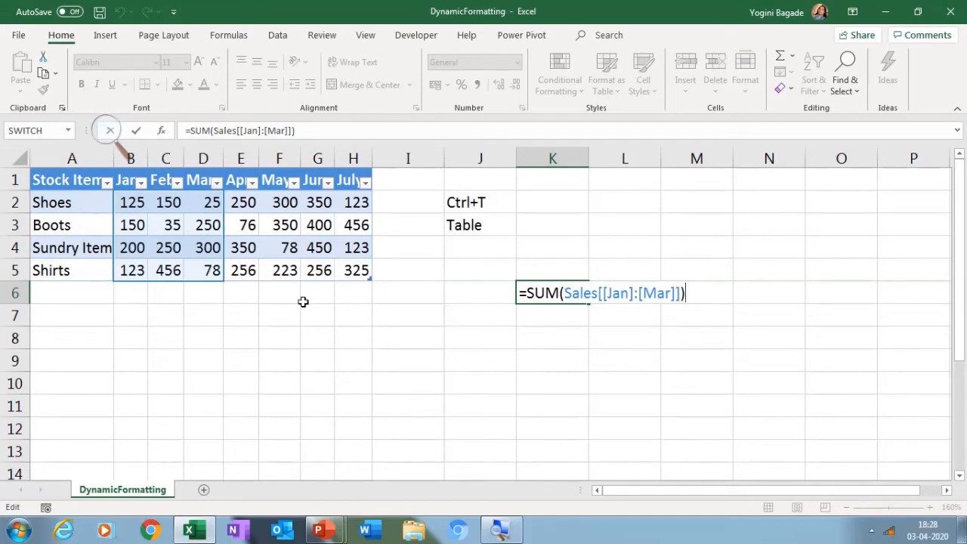
Close the K6 formula, and preview the recommended charts for the Sales table without inserting one
{"action": "key", "text": "Return"}
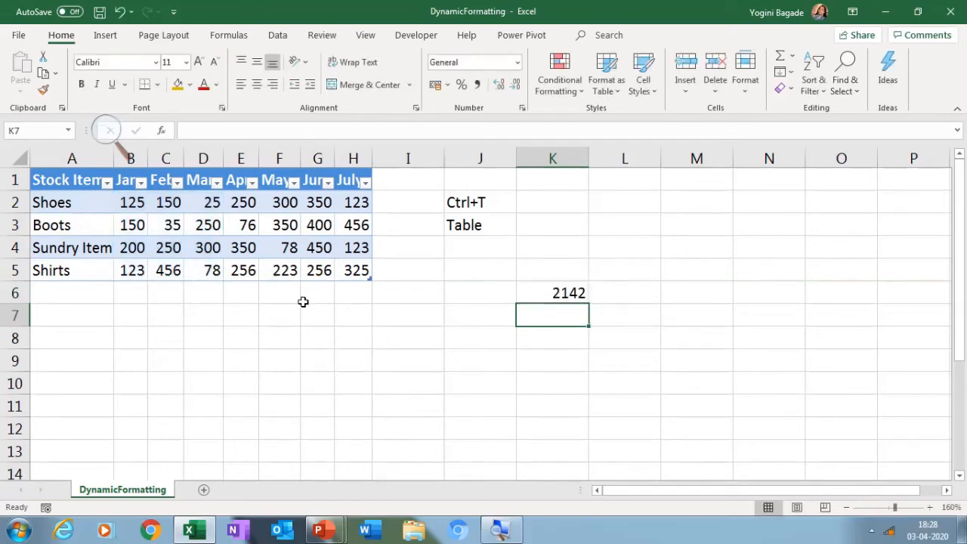
{"action": "left_click", "coordinate": [198, 248]}
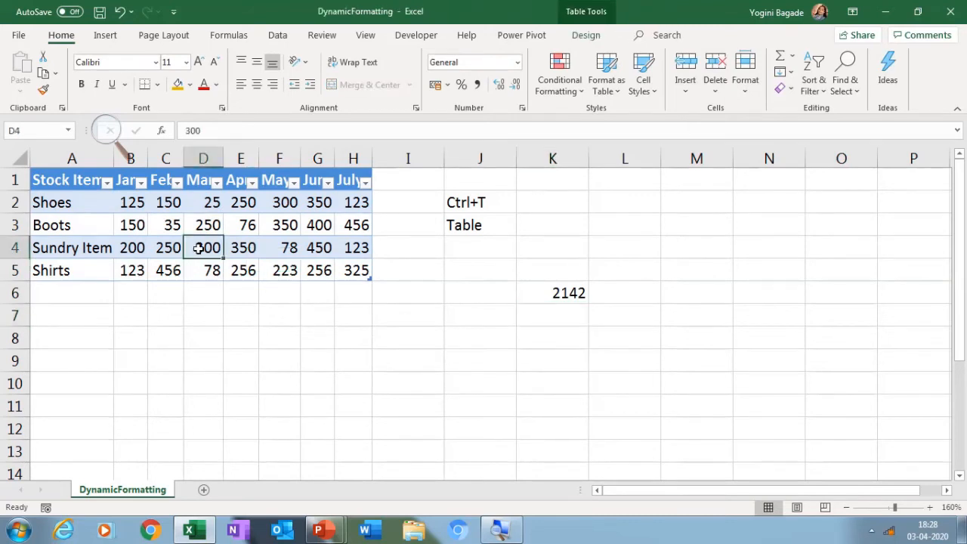
{"action": "left_click", "coordinate": [107, 35]}
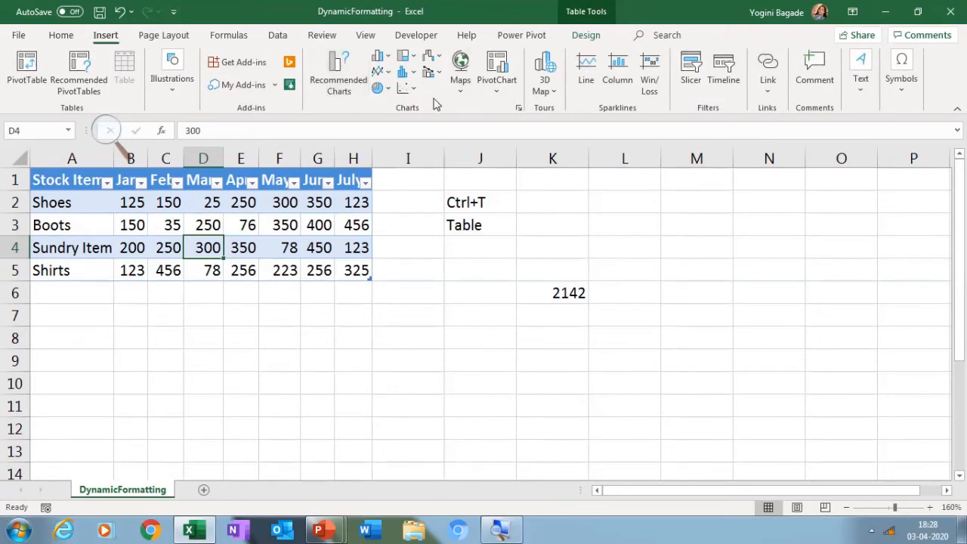
{"action": "left_click", "coordinate": [350, 69]}
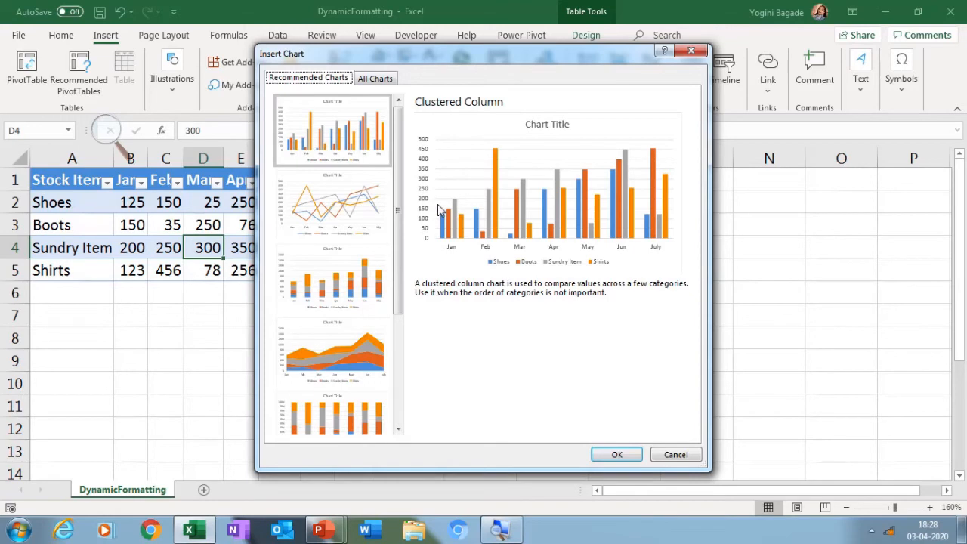
{"action": "key", "text": "Escape"}
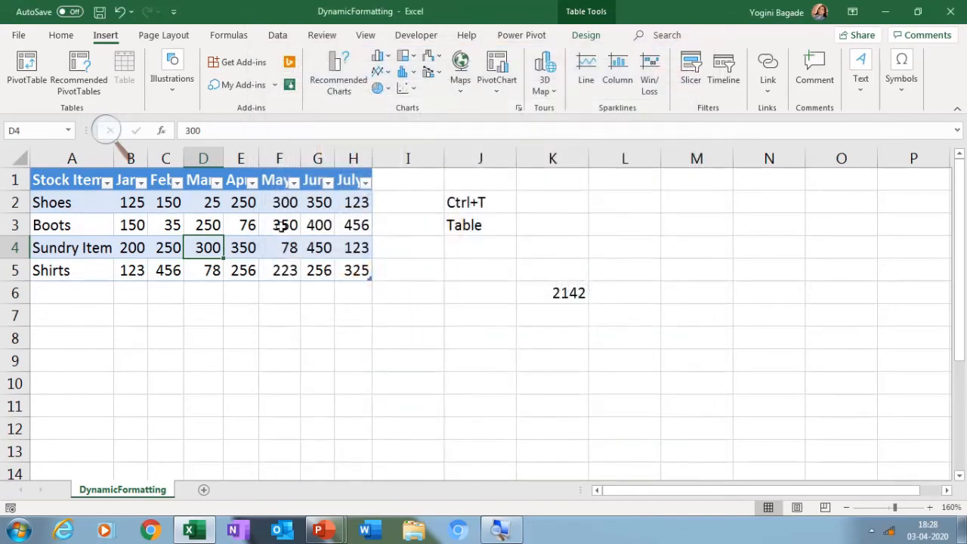
Enter the note "Alt+F1" in K2 and "Chart" in K3
{"action": "left_click", "coordinate": [557, 203]}
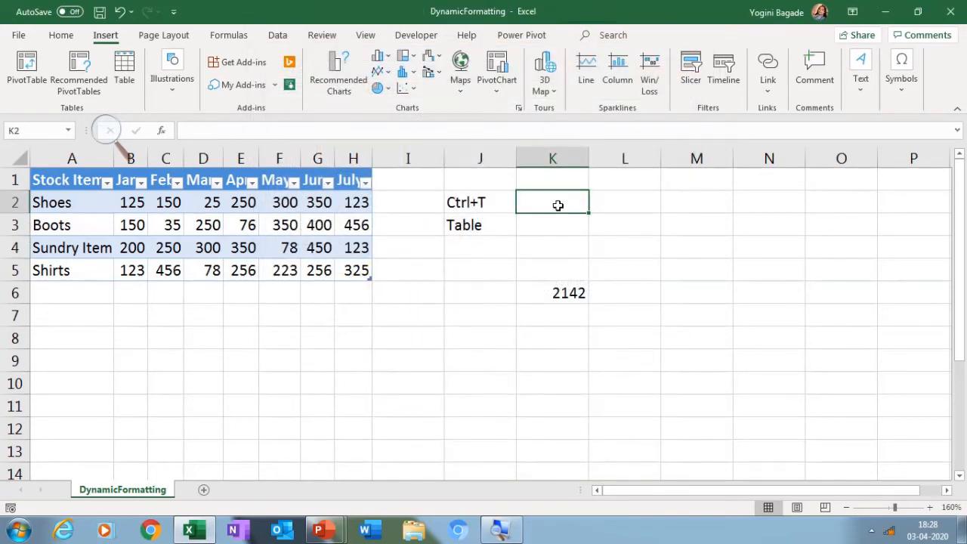
{"action": "type", "text": "Alt"}
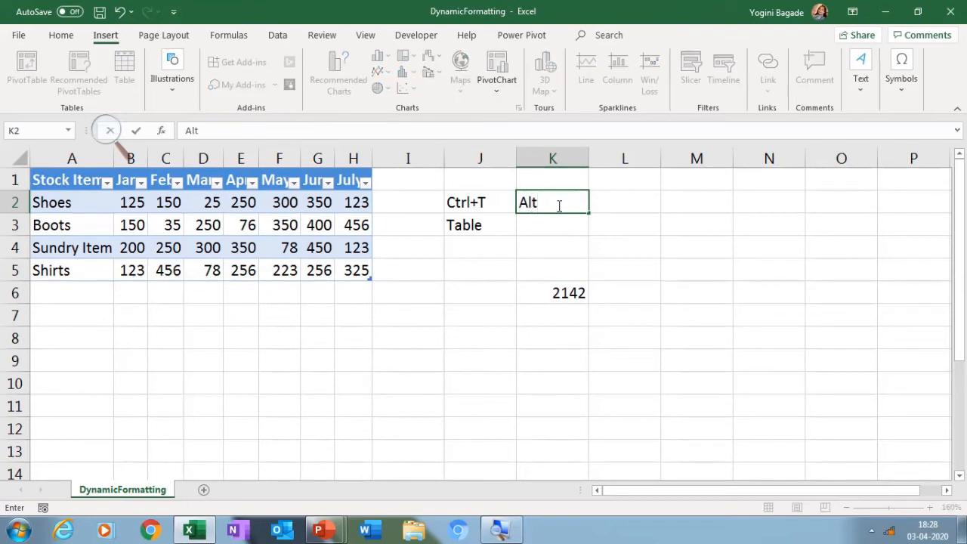
{"action": "type", "text": "+F1"}
{"action": "key", "text": "Return"}
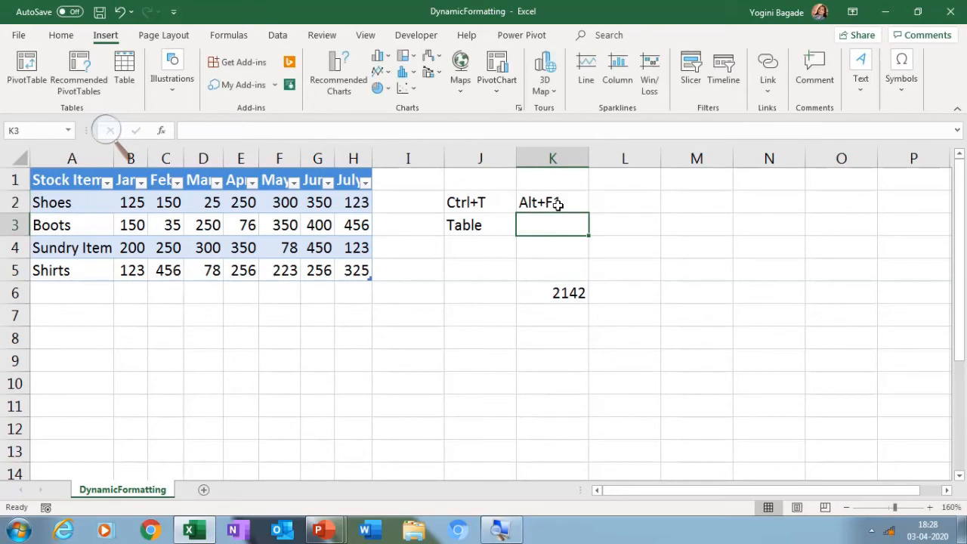
{"action": "type", "text": "Chart"}
{"action": "key", "text": "Return"}
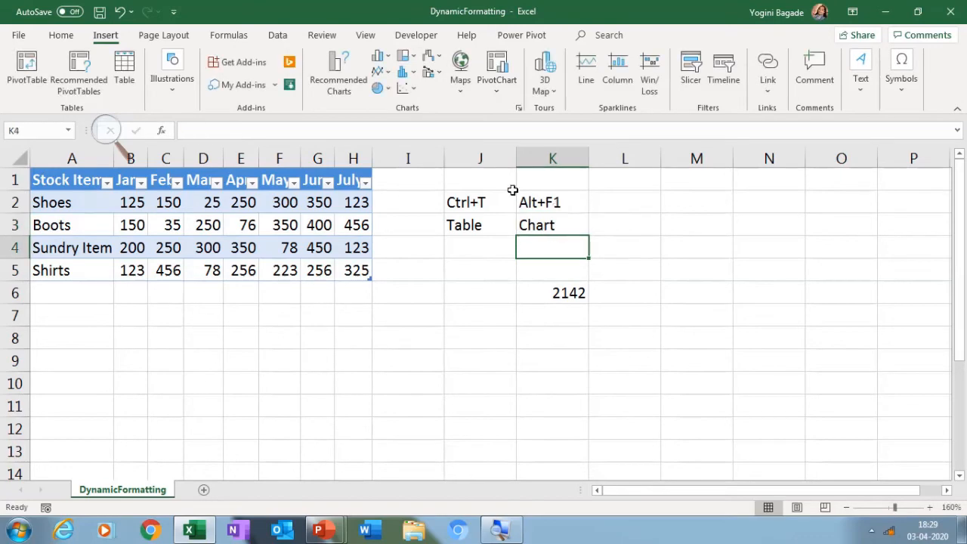
Insert a default column chart of the Sales table, shrink it, and place it over about columns M to R, rows 1 to 10
{"action": "left_click", "coordinate": [189, 233]}
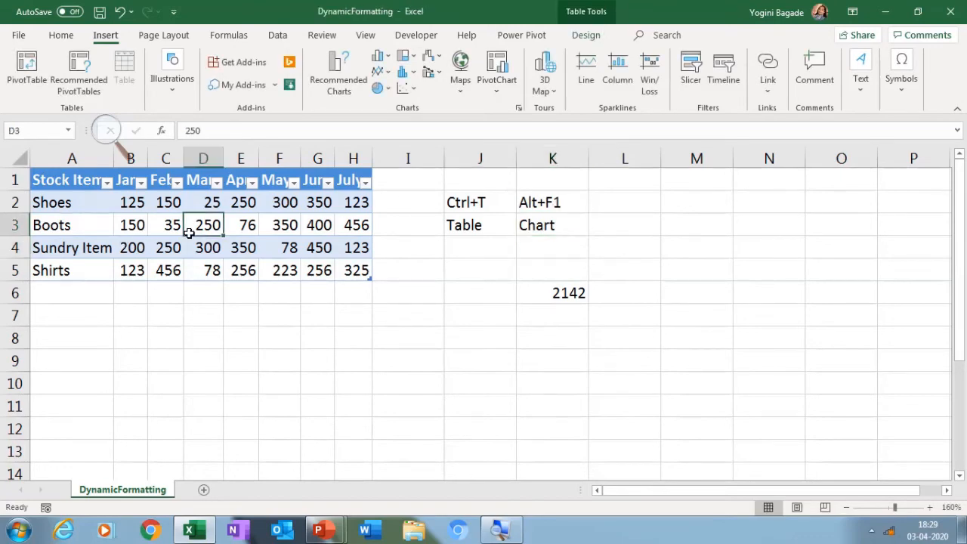
{"action": "key", "text": "alt+F1"}
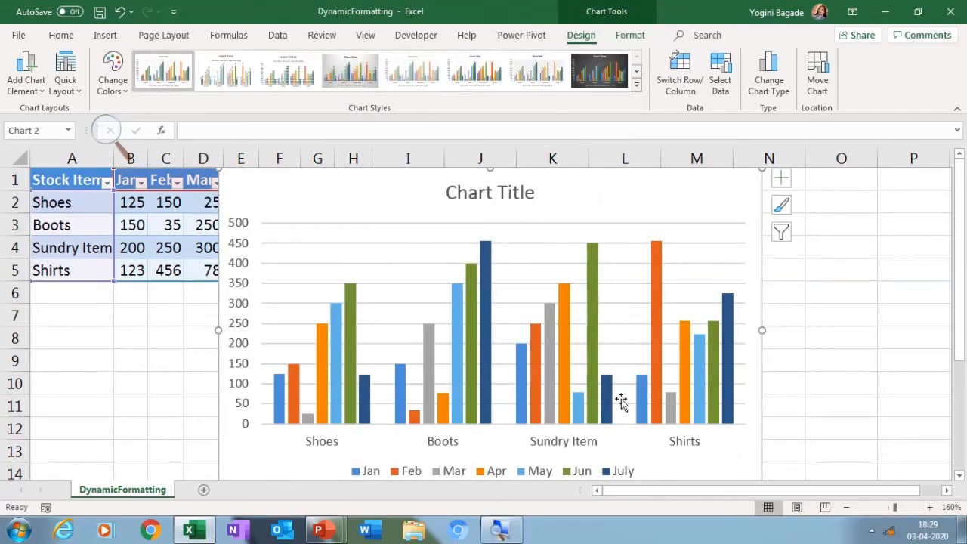
{"action": "left_click", "coordinate": [847, 507]}
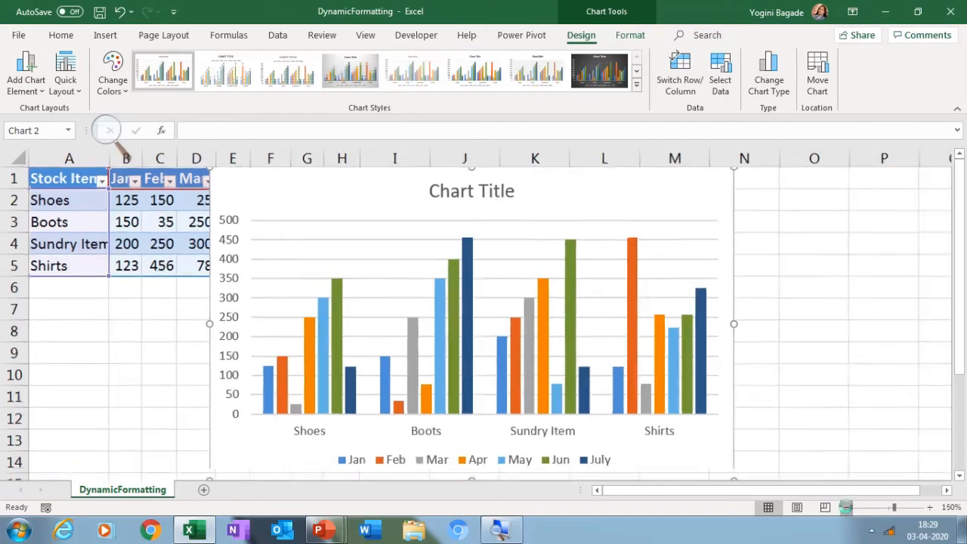
{"action": "left_click", "coordinate": [847, 507]}
{"action": "left_click", "coordinate": [846, 507]}
{"action": "left_click", "coordinate": [847, 507]}
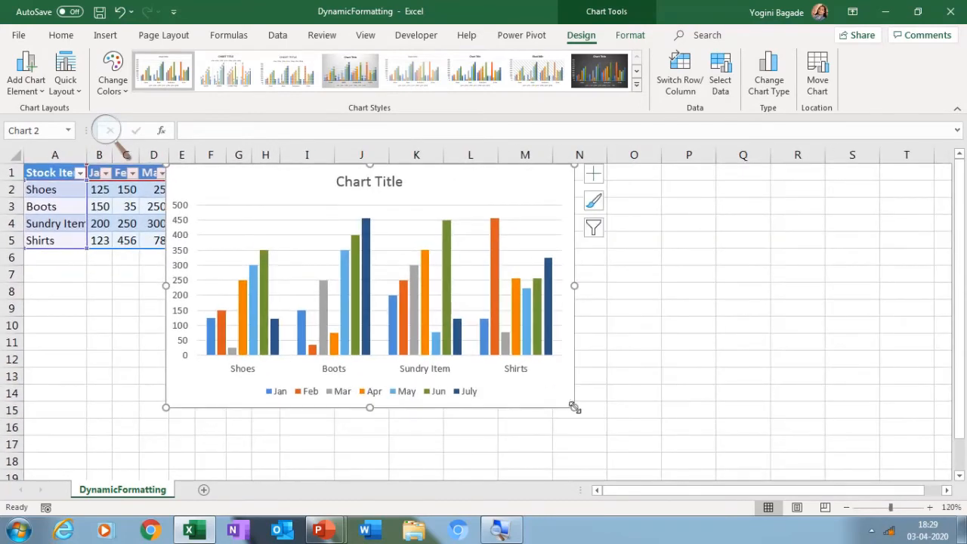
{"action": "left_click_drag", "start_coordinate": [574, 407], "coordinate": [479, 327]}
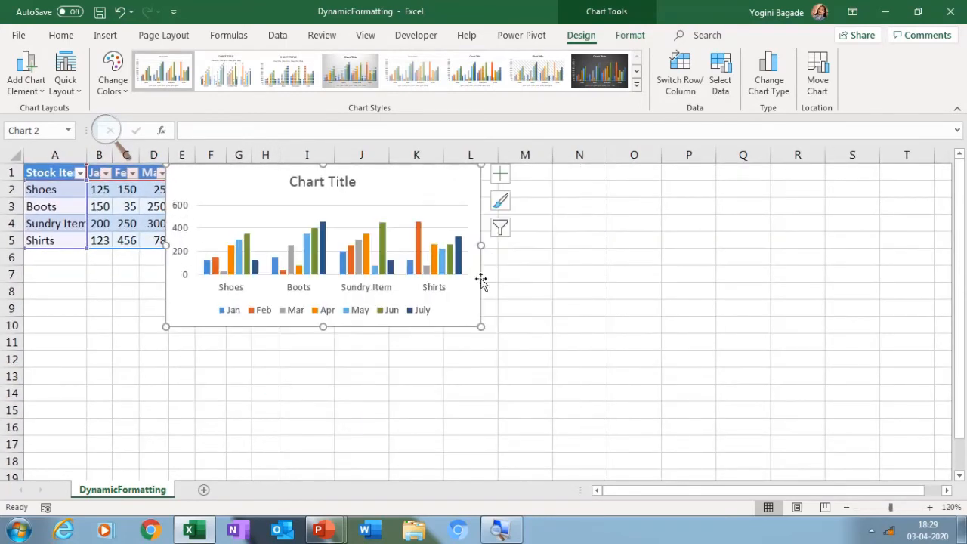
{"action": "left_click_drag", "start_coordinate": [459, 198], "coordinate": [777, 196]}
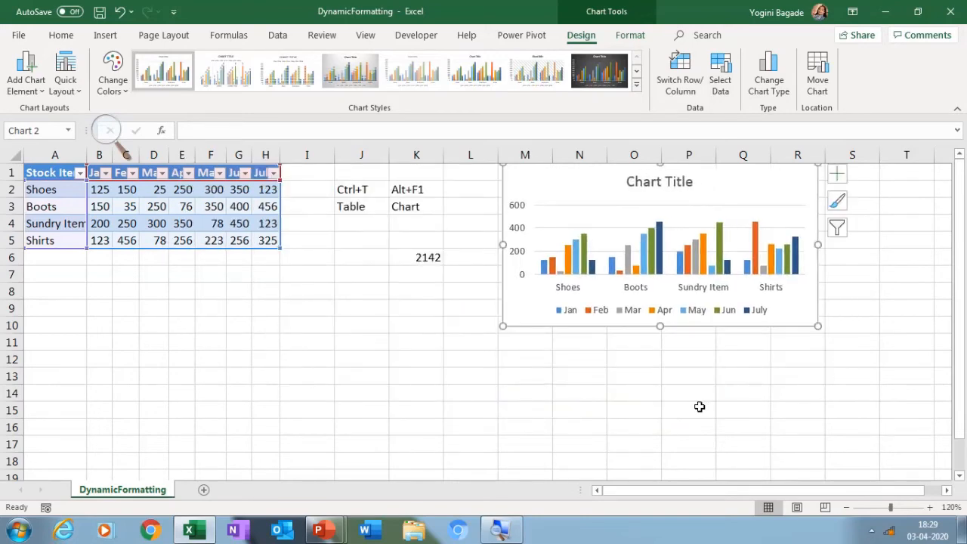
{"action": "left_click", "coordinate": [633, 391]}
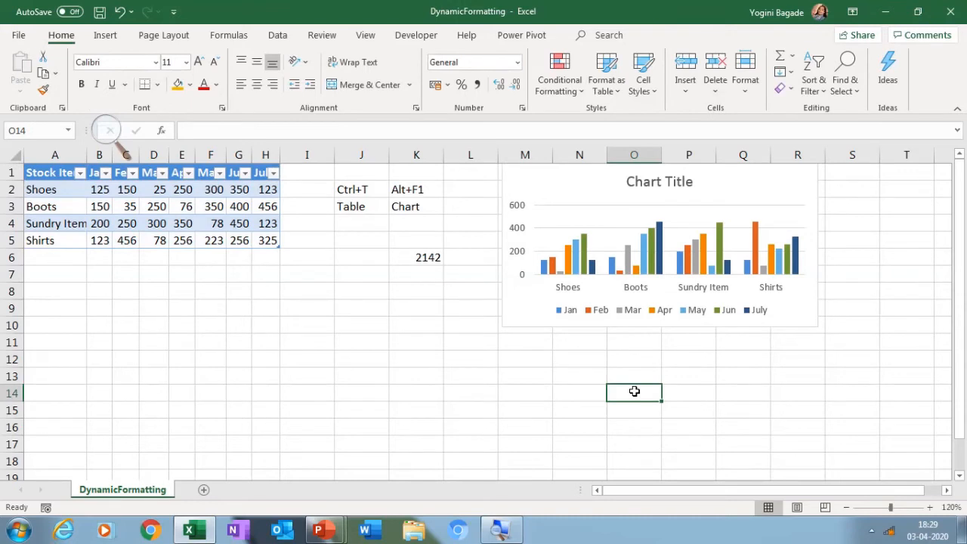
Create a PivotTable from the Sales table on a new worksheet
{"action": "left_click", "coordinate": [201, 208]}
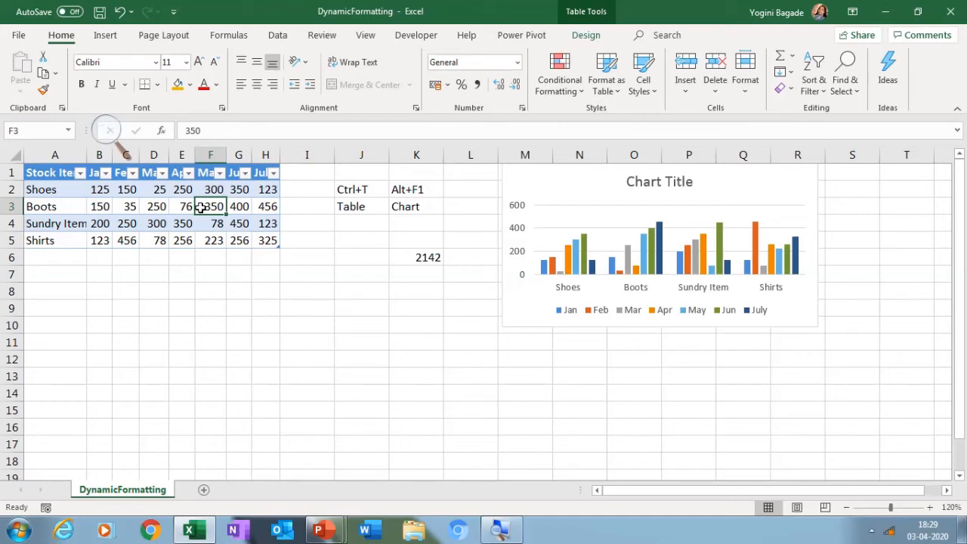
{"action": "left_click", "coordinate": [106, 38]}
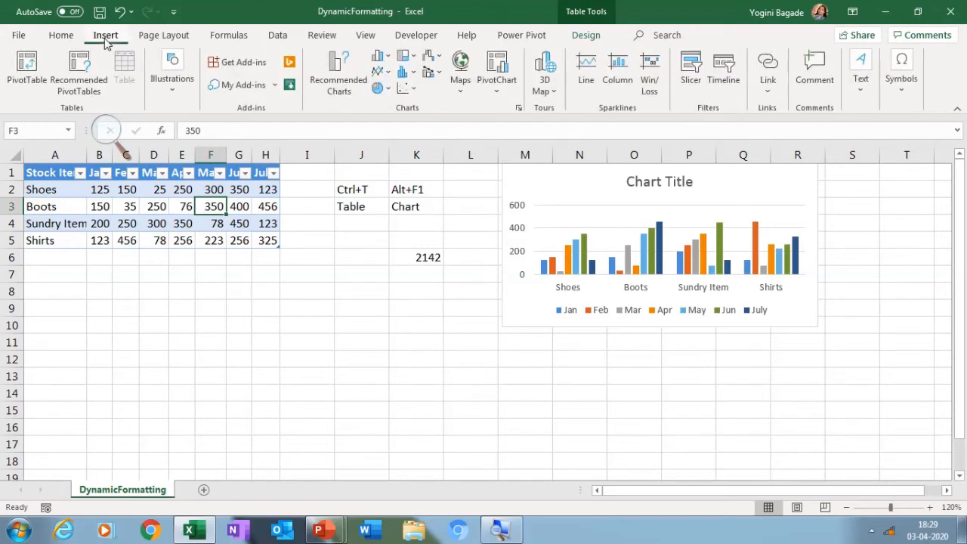
{"action": "left_click", "coordinate": [143, 200]}
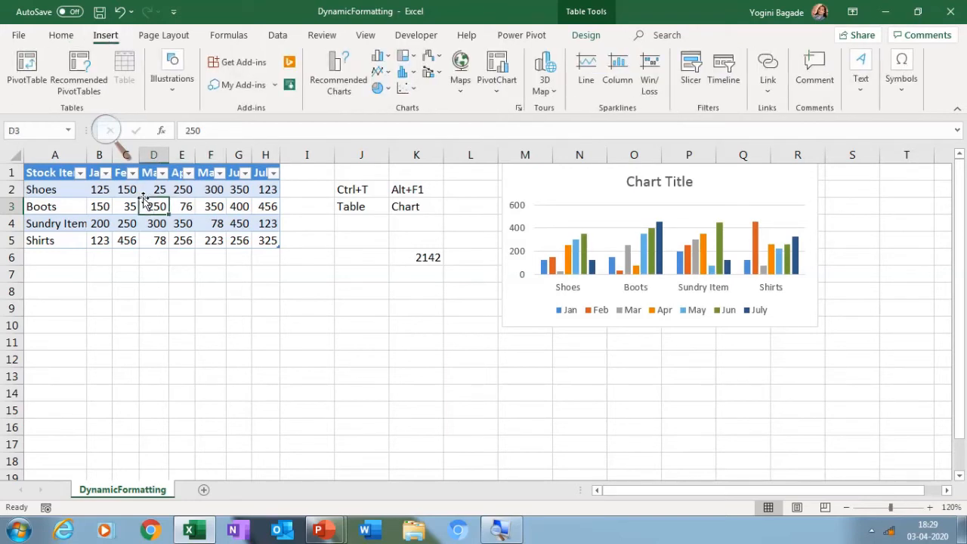
{"action": "key", "text": "alt"}
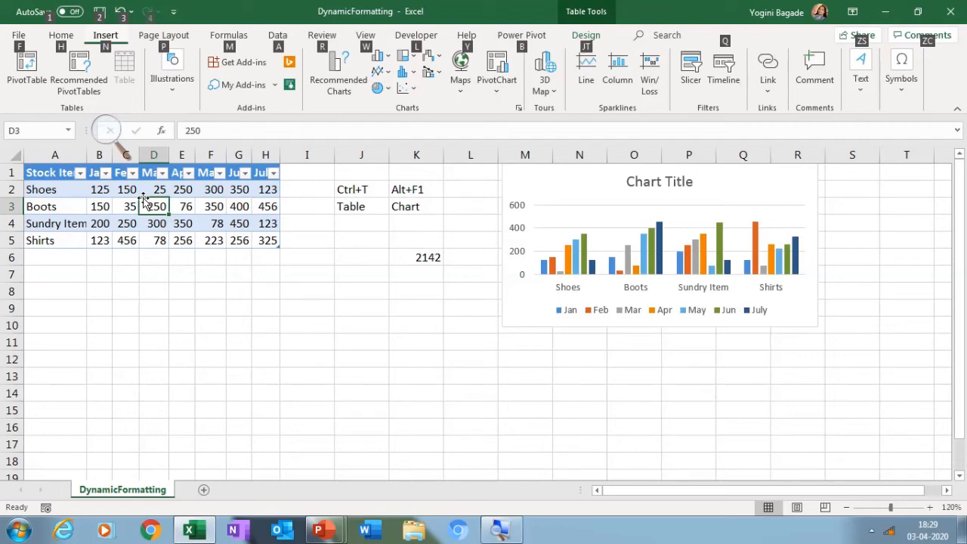
{"action": "key", "text": "n"}
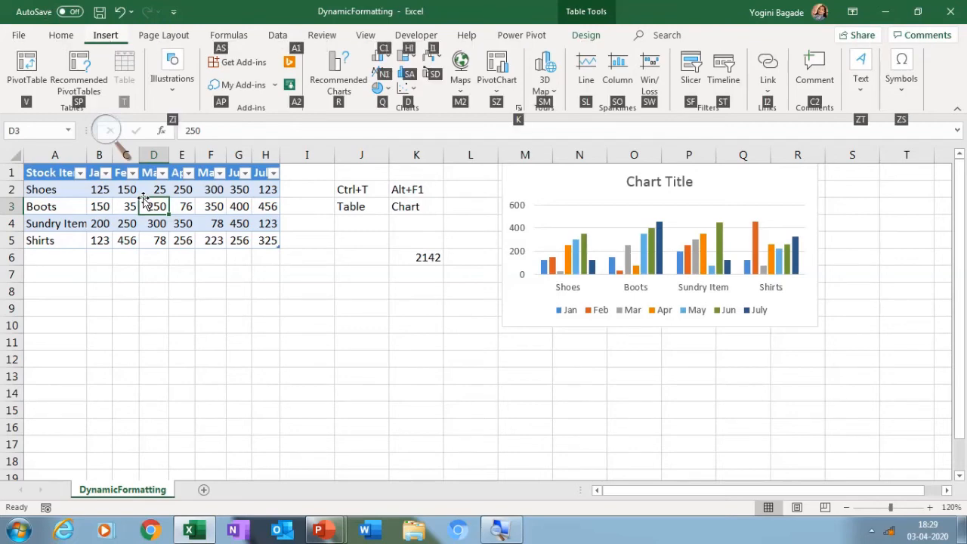
{"action": "key", "text": "v"}
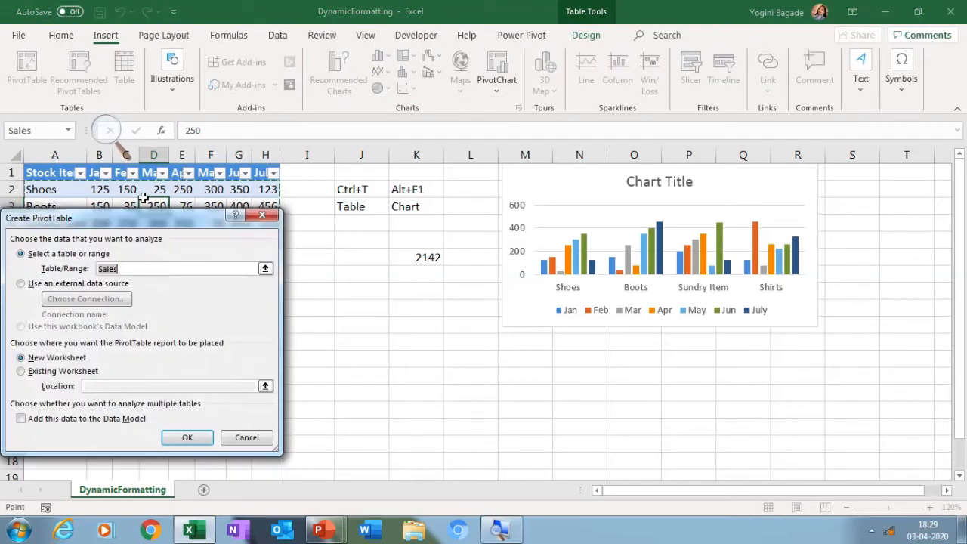
{"action": "key", "text": "Return"}
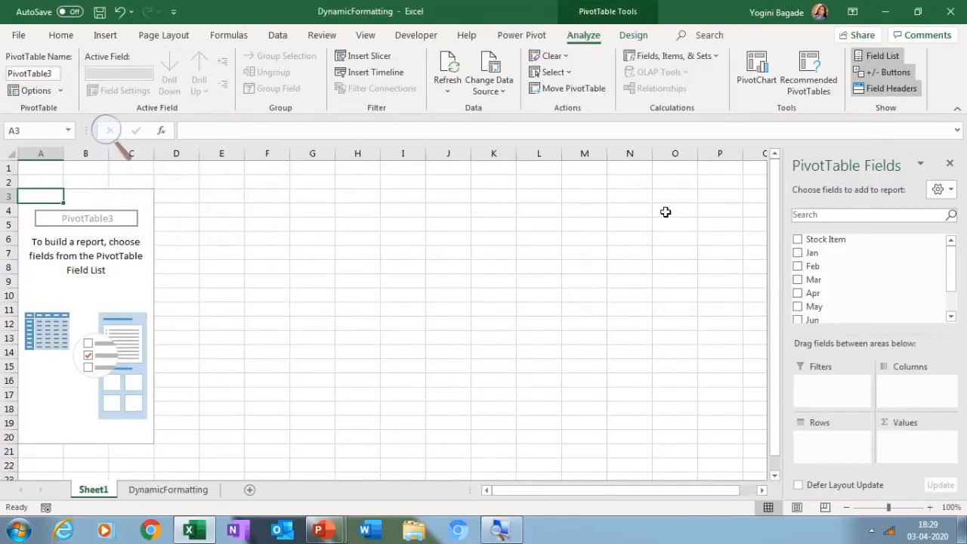
Add Stock Item as the PivotTable's rows and the Jan through July fields as its summed values
{"action": "left_click", "coordinate": [796, 239]}
{"action": "left_click", "coordinate": [797, 252]}
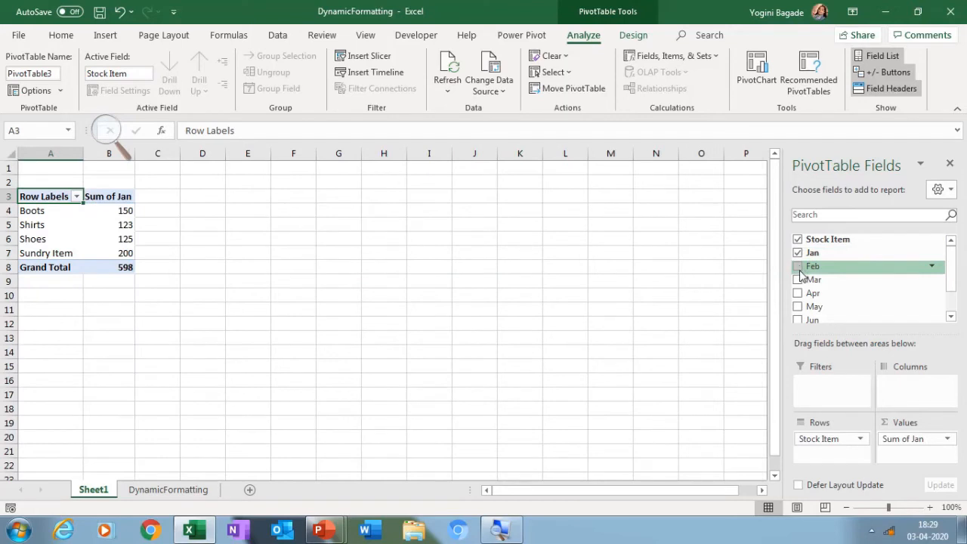
{"action": "left_click", "coordinate": [798, 267]}
{"action": "left_click", "coordinate": [797, 280]}
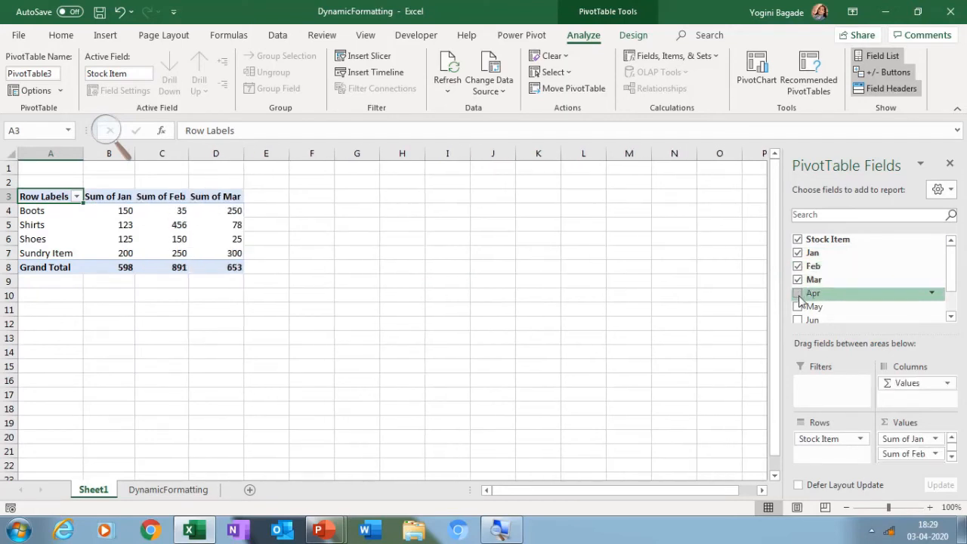
{"action": "left_click", "coordinate": [798, 293]}
{"action": "left_click", "coordinate": [798, 307]}
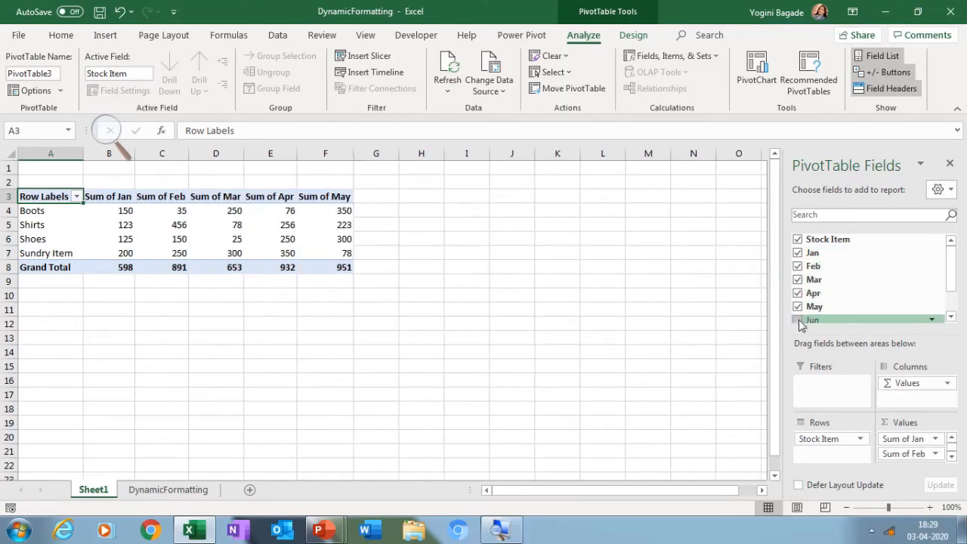
{"action": "left_click", "coordinate": [799, 320]}
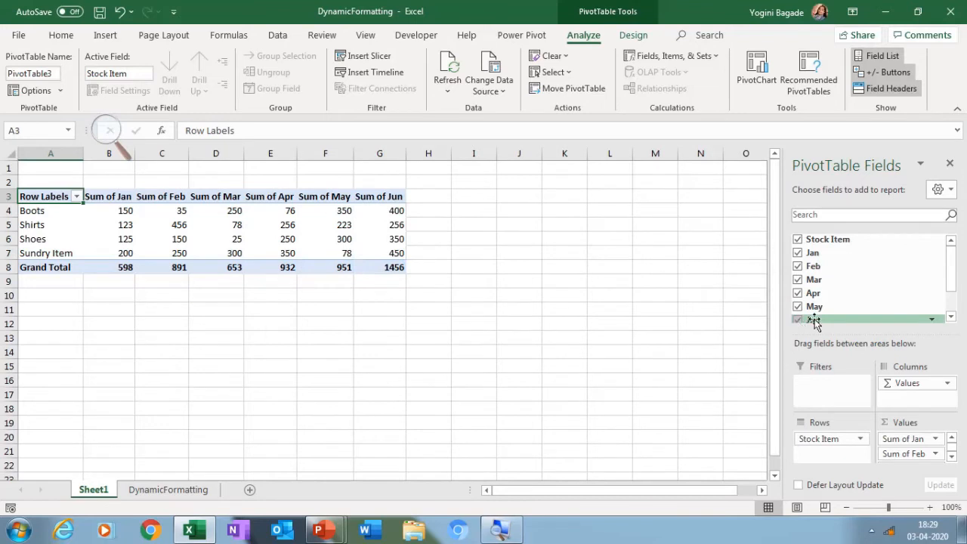
{"action": "left_click", "coordinate": [950, 316]}
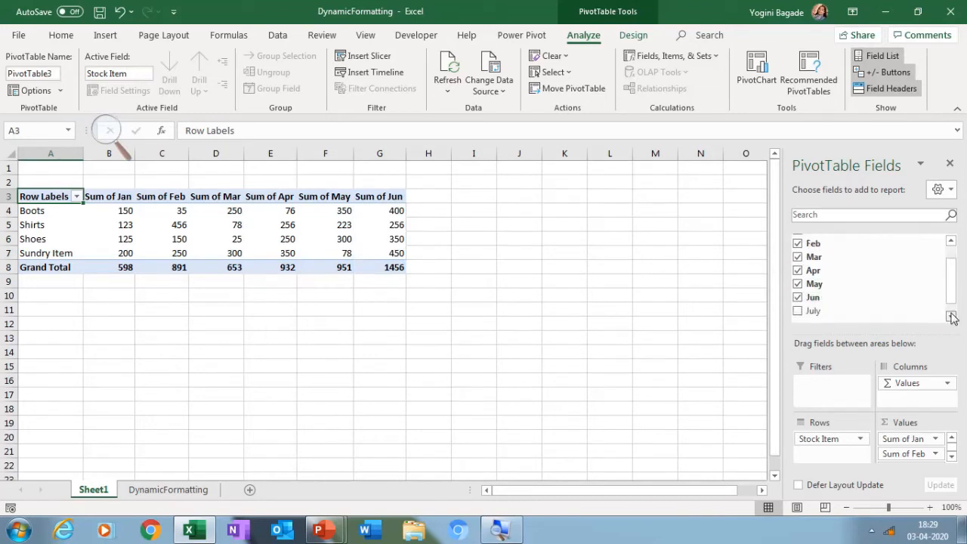
{"action": "left_click", "coordinate": [797, 311]}
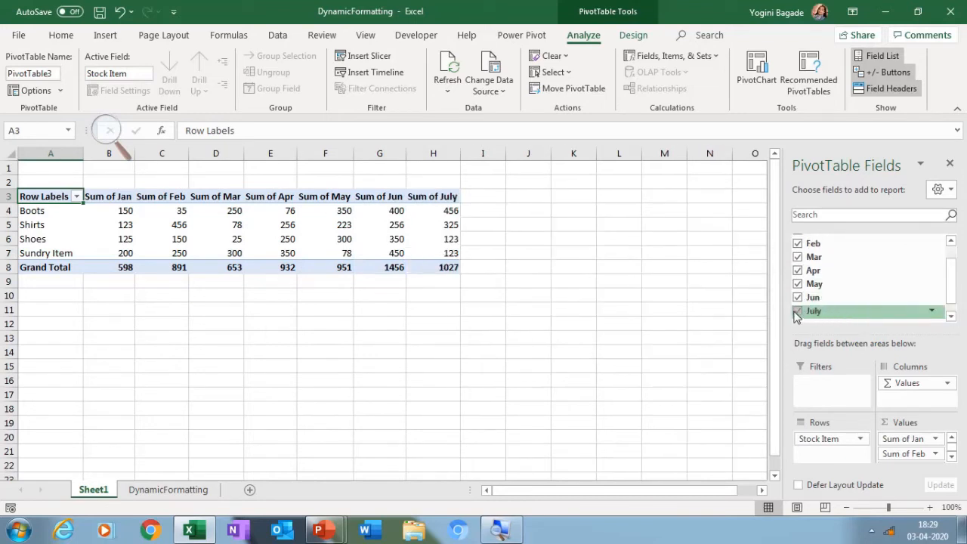
On the DynamicFormatting sheet, enter the note "Alt+N+V" in J11 and "pivot" in J12
{"action": "left_click", "coordinate": [155, 491]}
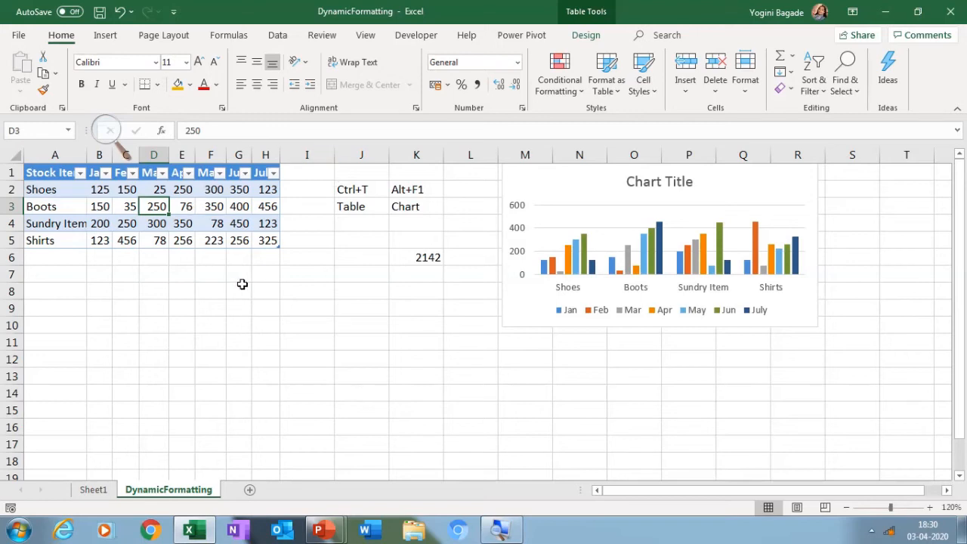
{"action": "left_click", "coordinate": [367, 336]}
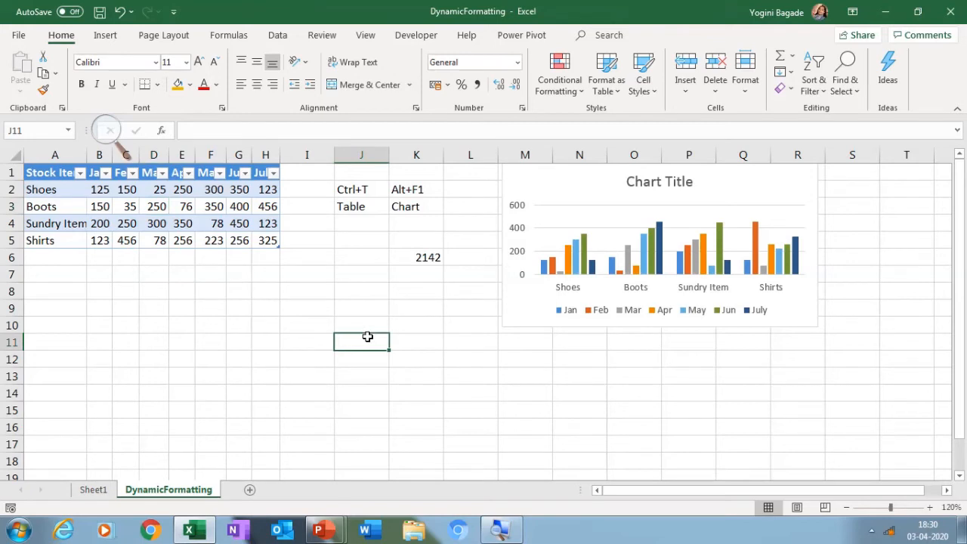
{"action": "type", "text": "Alt+"}
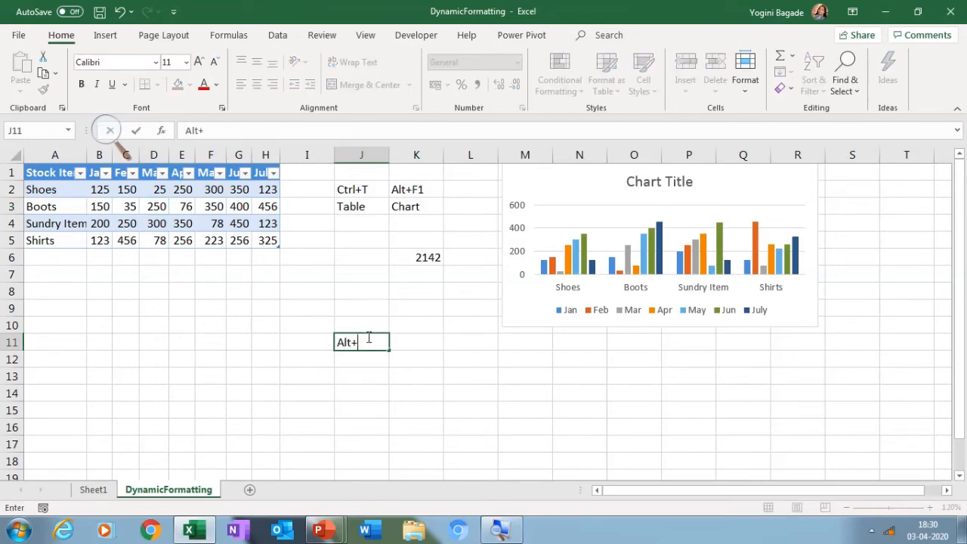
{"action": "type", "text": "N+V"}
{"action": "key", "text": "Return"}
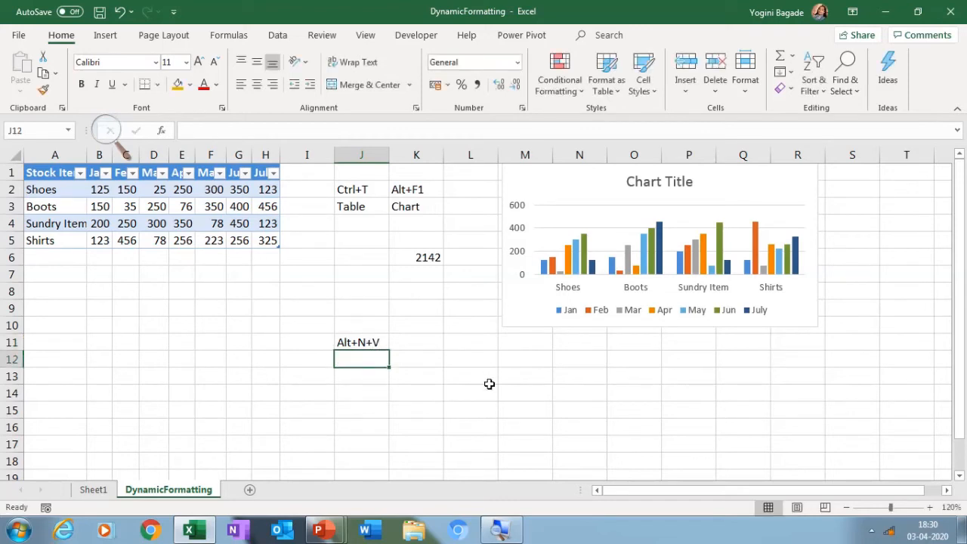
{"action": "type", "text": "pivot"}
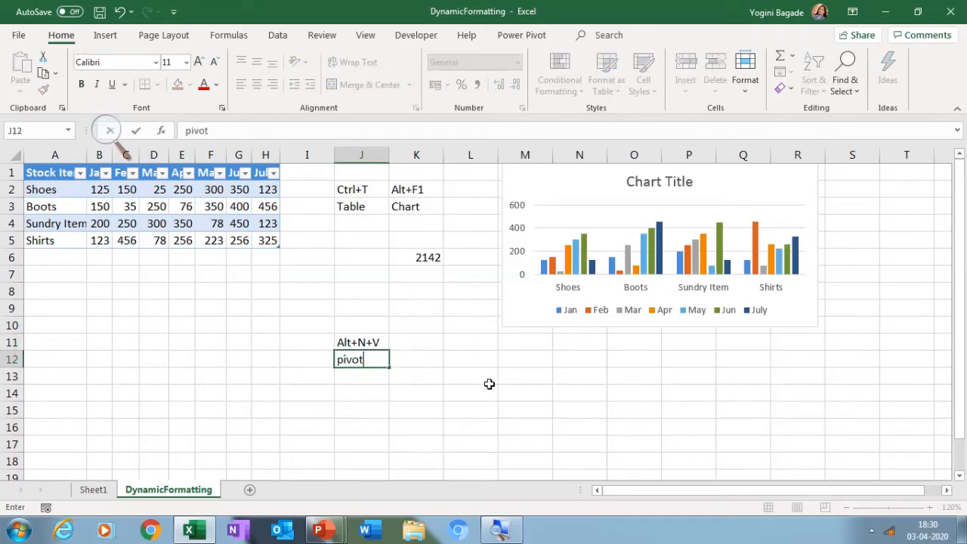
{"action": "key", "text": "Return"}
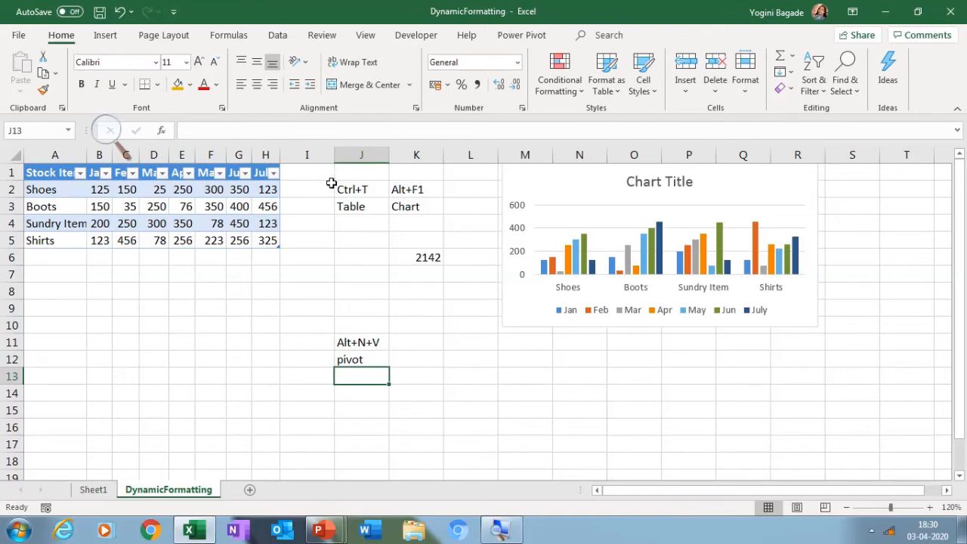
Move the shortcut notes and the total from columns J and K to columns L and M
{"action": "left_click", "coordinate": [361, 151]}
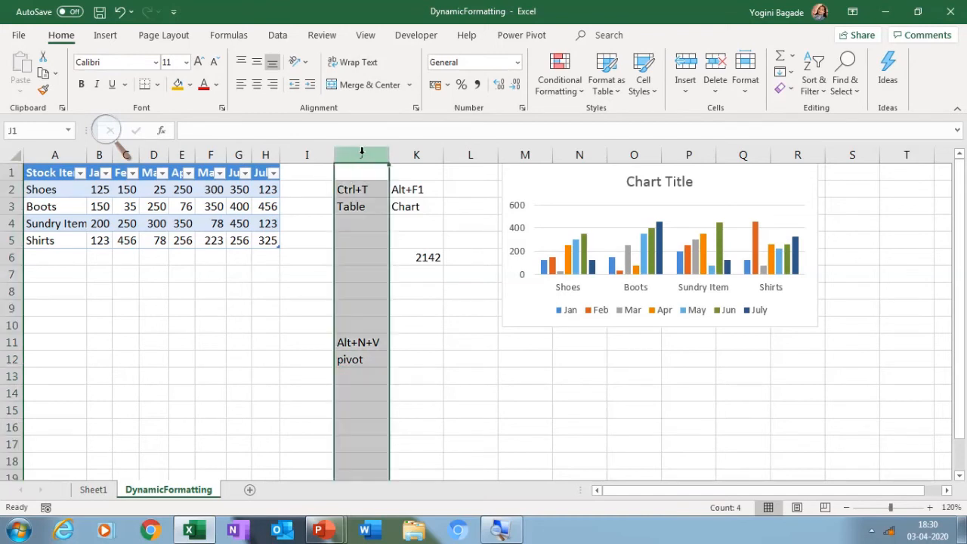
{"action": "key", "text": "ctrl+shift+Right"}
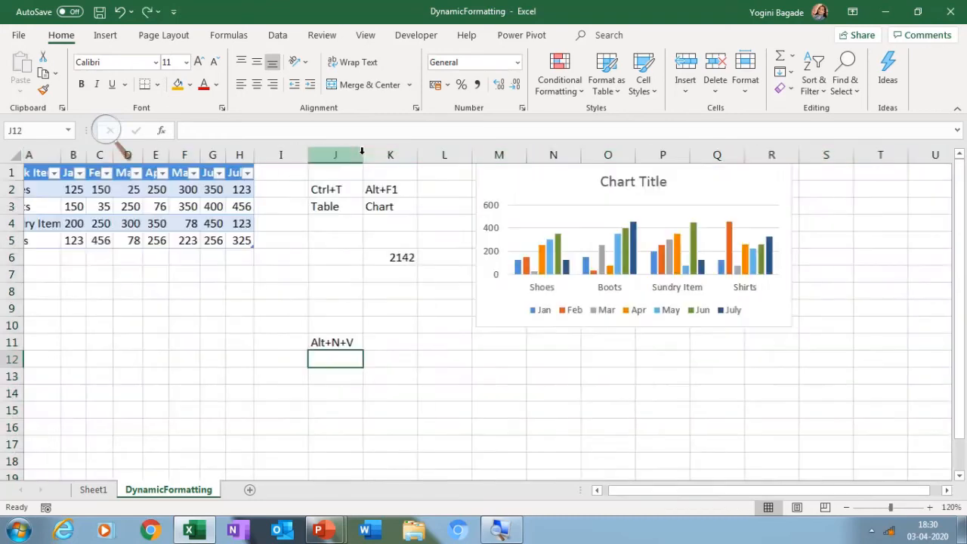
{"action": "left_click", "coordinate": [362, 154]}
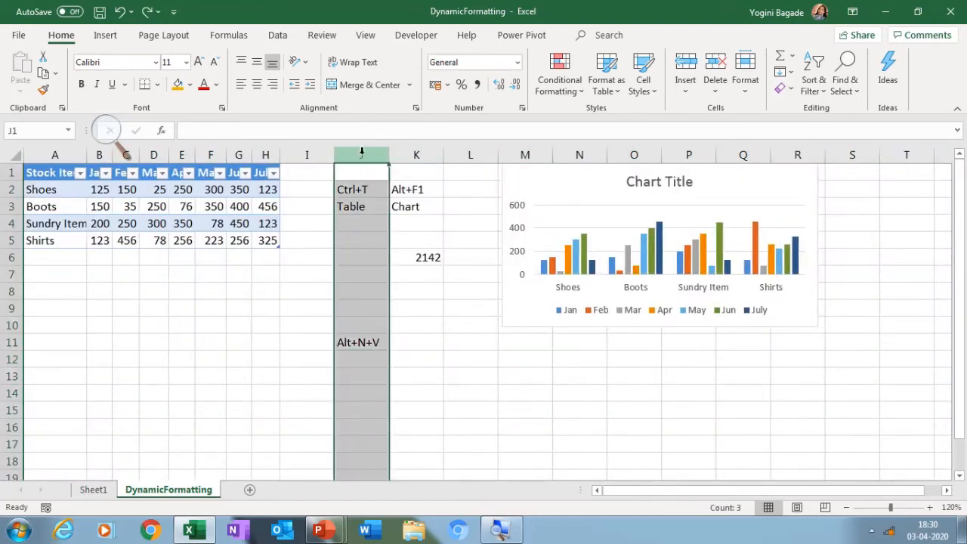
{"action": "key", "text": "shift+Right"}
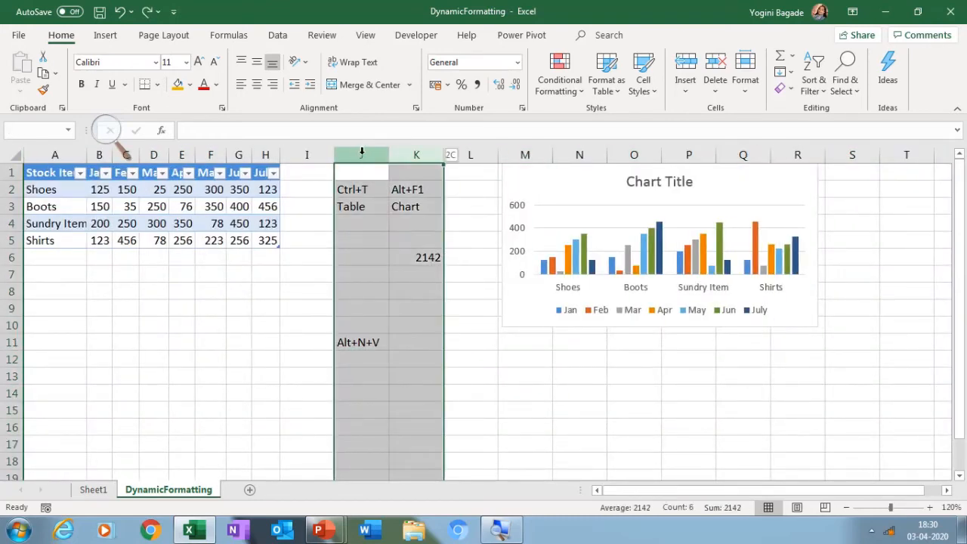
{"action": "key", "text": "ctrl+c"}
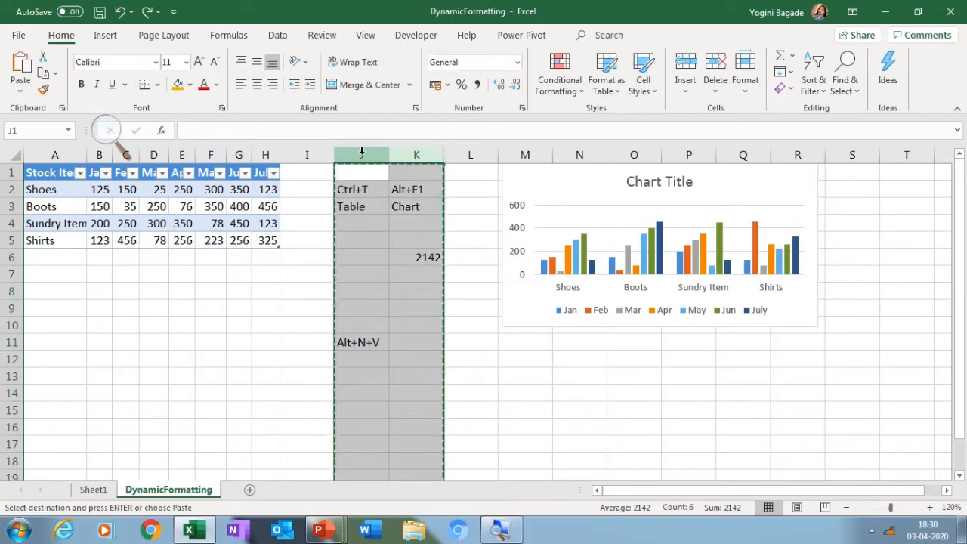
{"action": "left_click", "coordinate": [480, 173]}
{"action": "key", "text": "ctrl+v"}
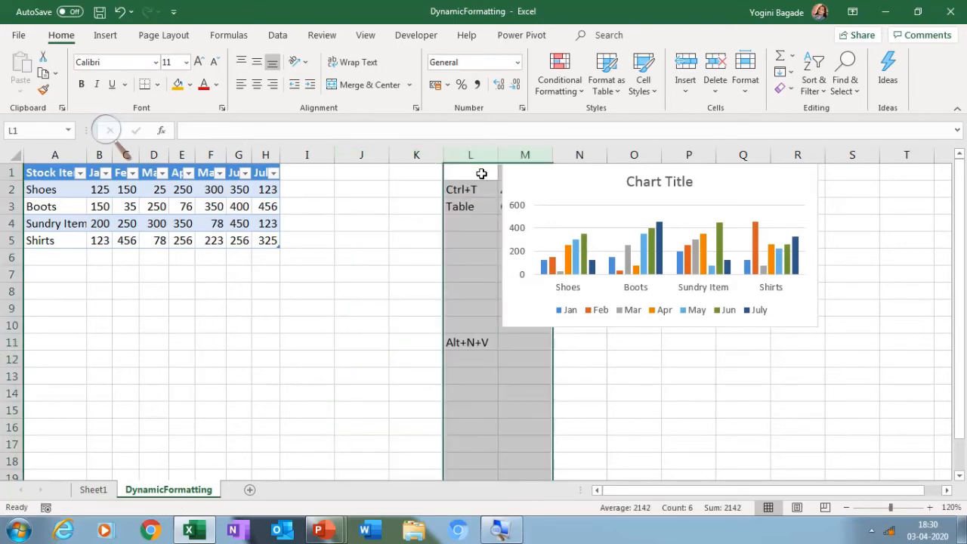
Move the chart below the table and widen it to cover about columns I to P, rows 9 to 18
{"action": "left_click_drag", "start_coordinate": [712, 179], "coordinate": [795, 253]}
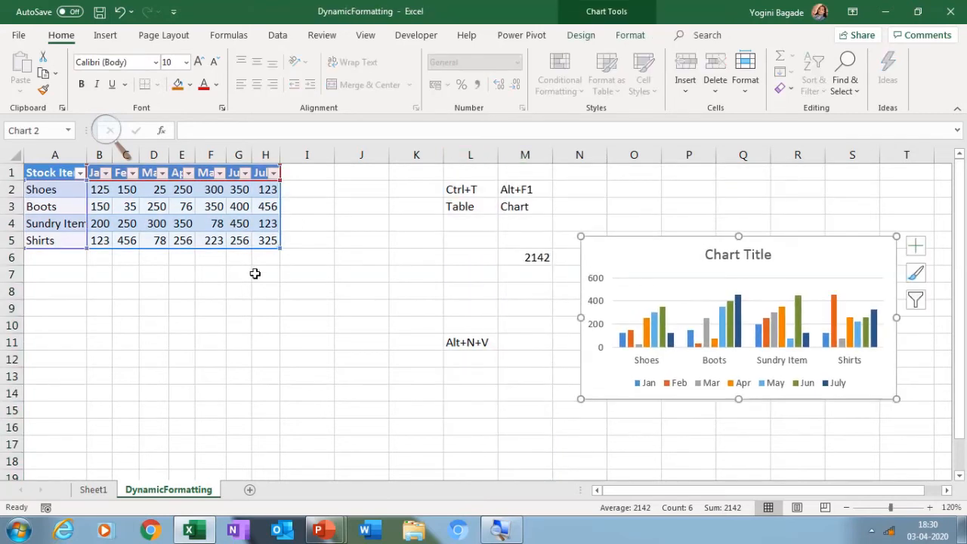
{"action": "left_click", "coordinate": [277, 288]}
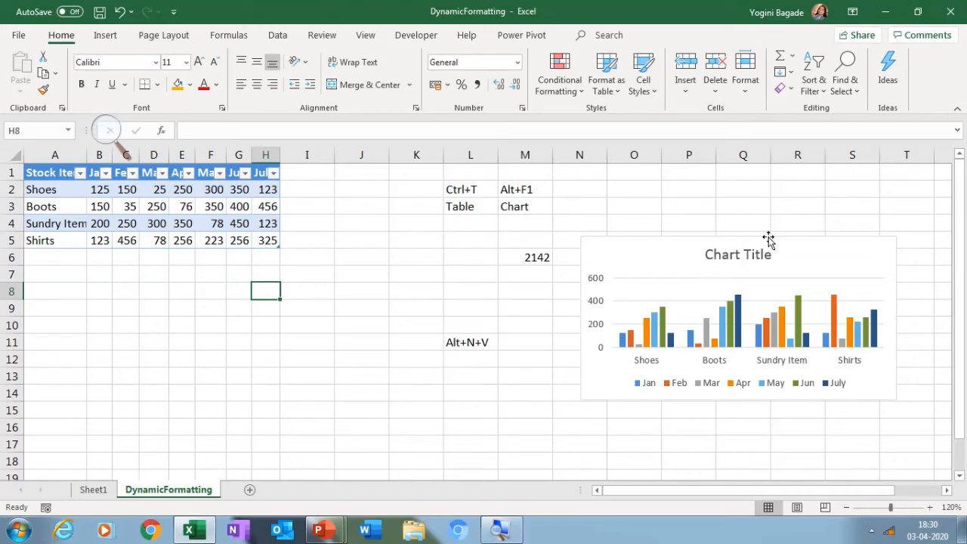
{"action": "left_click_drag", "start_coordinate": [767, 238], "coordinate": [475, 301]}
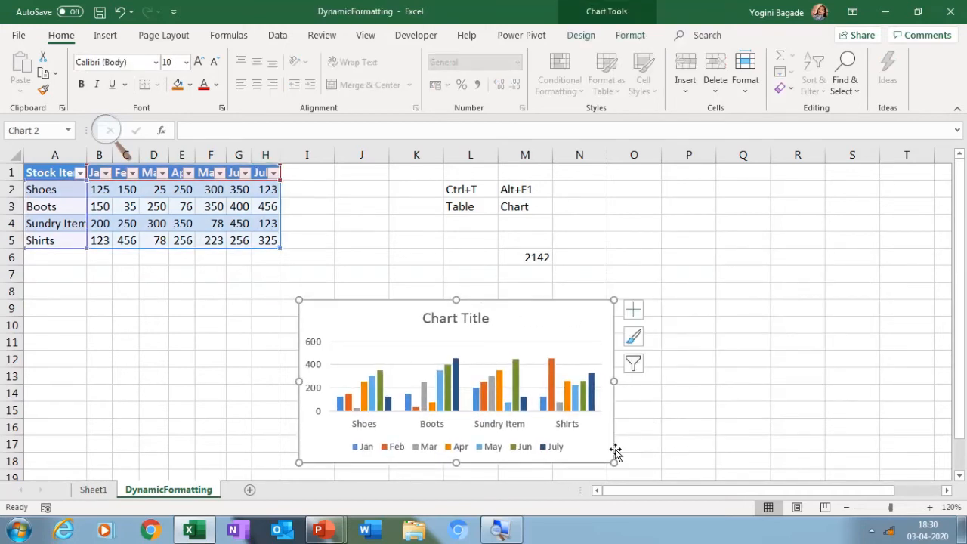
{"action": "left_click_drag", "start_coordinate": [612, 462], "coordinate": [681, 466]}
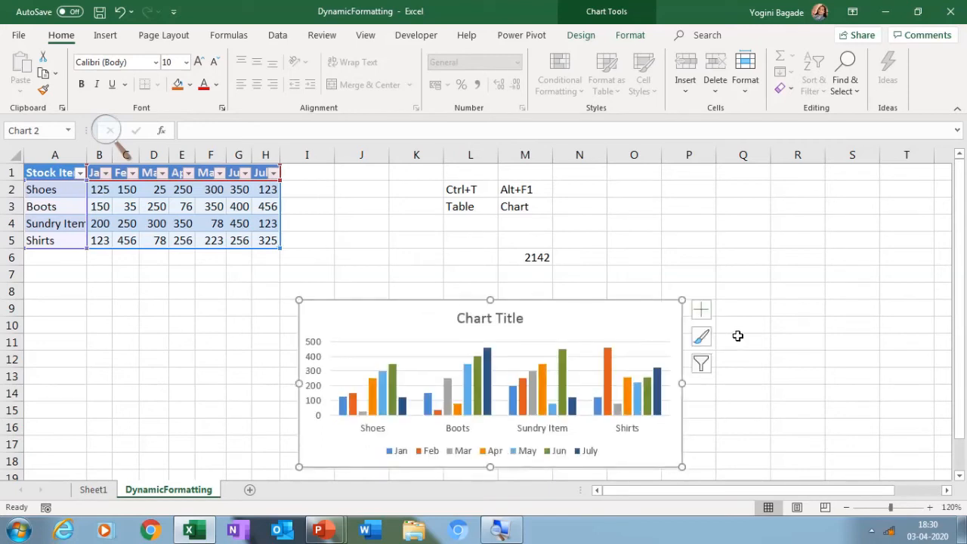
Add an Aug column to the table in column I with the values 123, 345, 345 and 123
{"action": "left_click", "coordinate": [318, 174]}
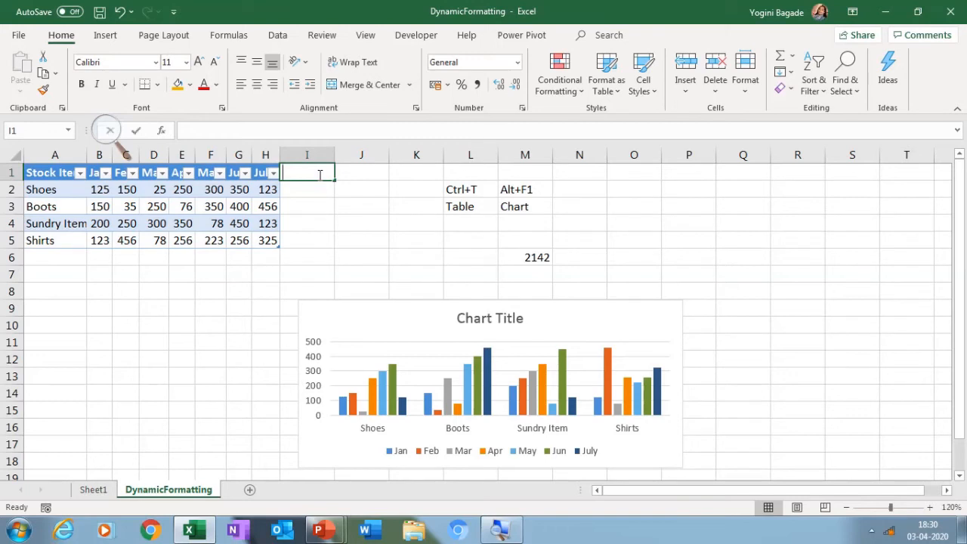
{"action": "type", "text": "Aug"}
{"action": "key", "text": "ctrl+Return"}
{"action": "key", "text": "Return"}
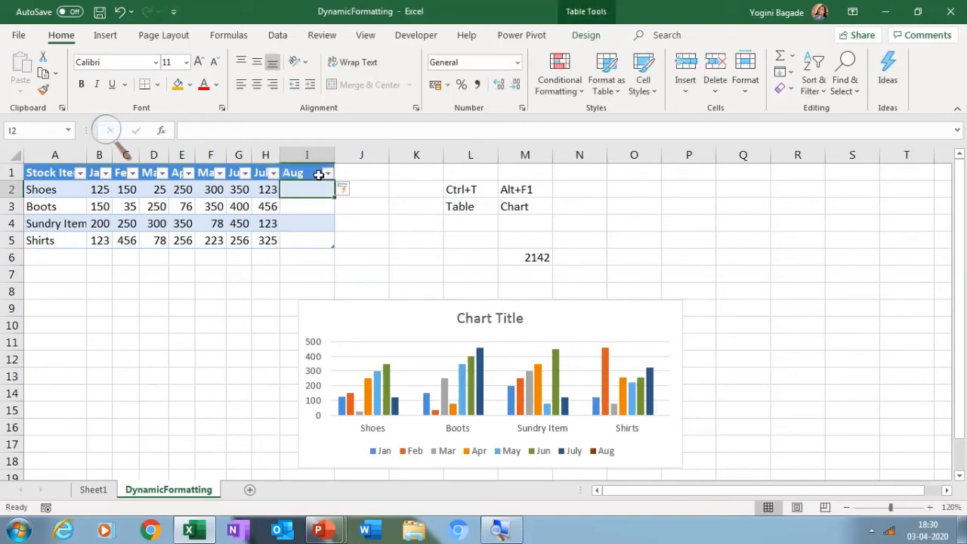
{"action": "type", "text": "123"}
{"action": "key", "text": "Return"}
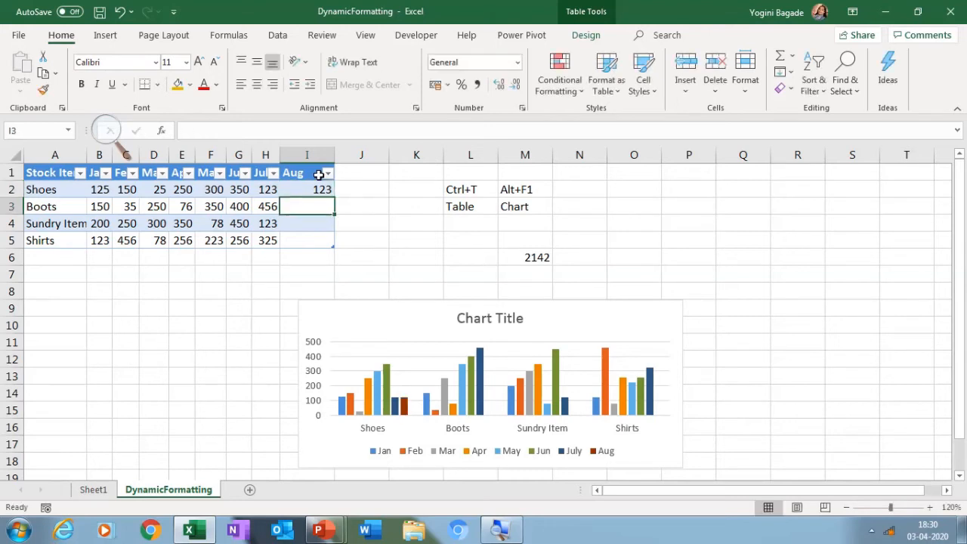
{"action": "type", "text": "345"}
{"action": "key", "text": "Return"}
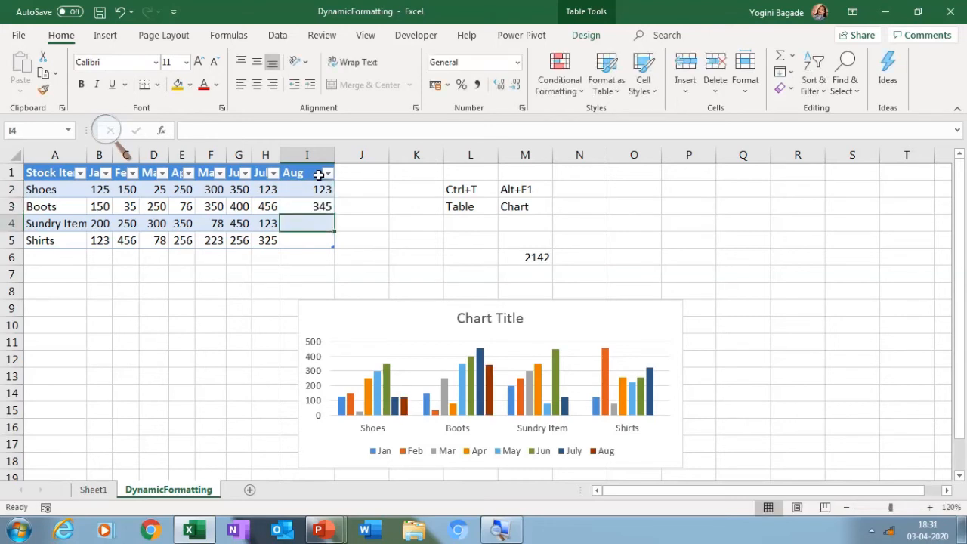
{"action": "type", "text": "345"}
{"action": "key", "text": "Return"}
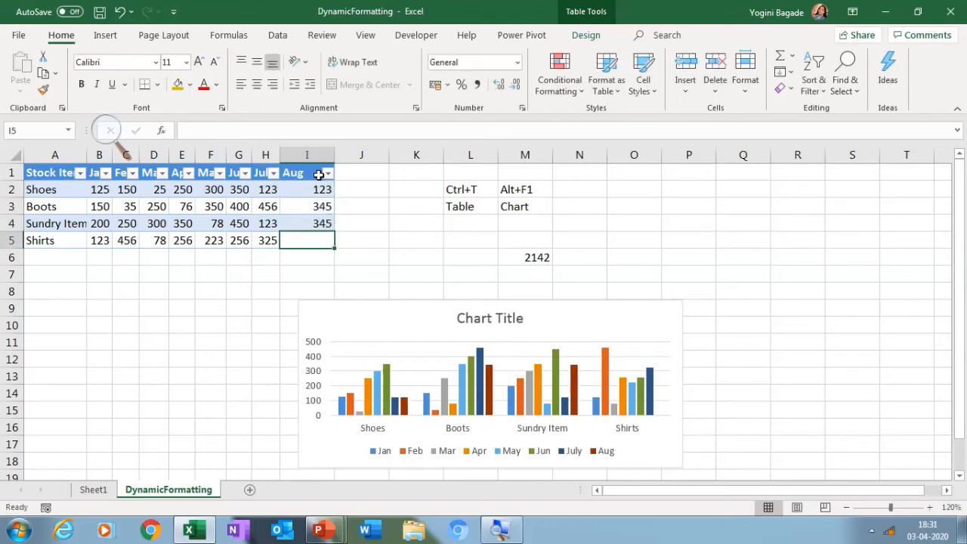
{"action": "type", "text": "123"}
{"action": "key", "text": "Return"}
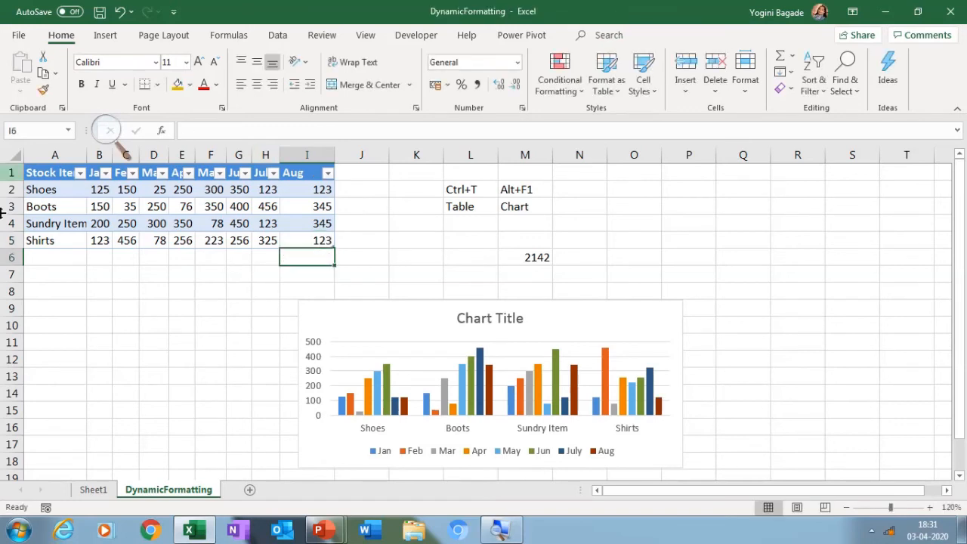
Add a Ties row beneath Shirts with the Jan through Aug values 123, 145, 256, 256, 145, 256, 123 and 256
{"action": "left_click", "coordinate": [58, 258]}
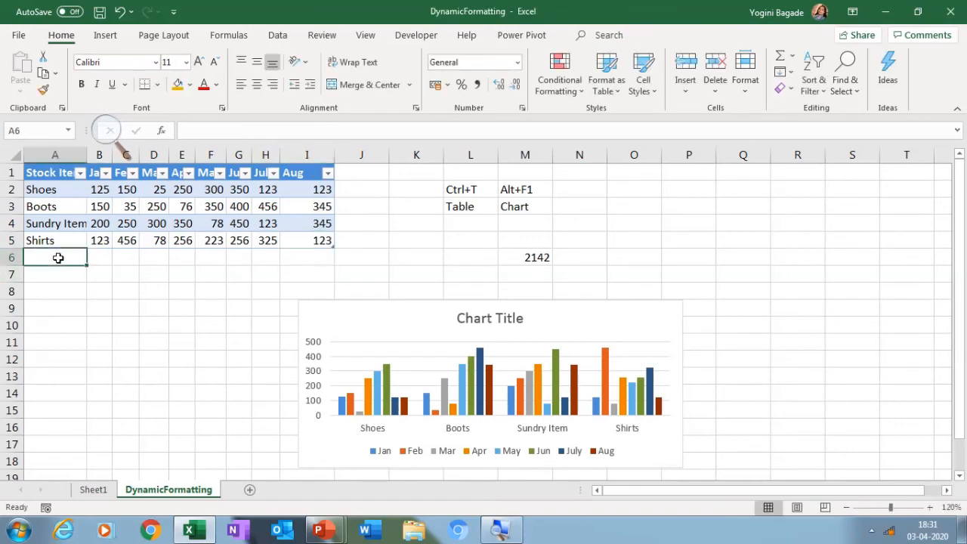
{"action": "type", "text": "Ties"}
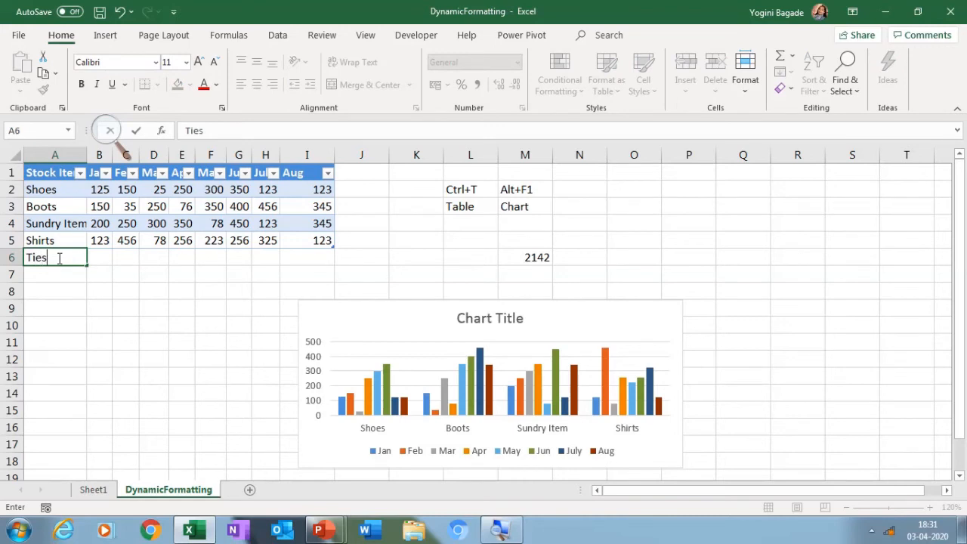
{"action": "key", "text": "Tab"}
{"action": "type", "text": "123"}
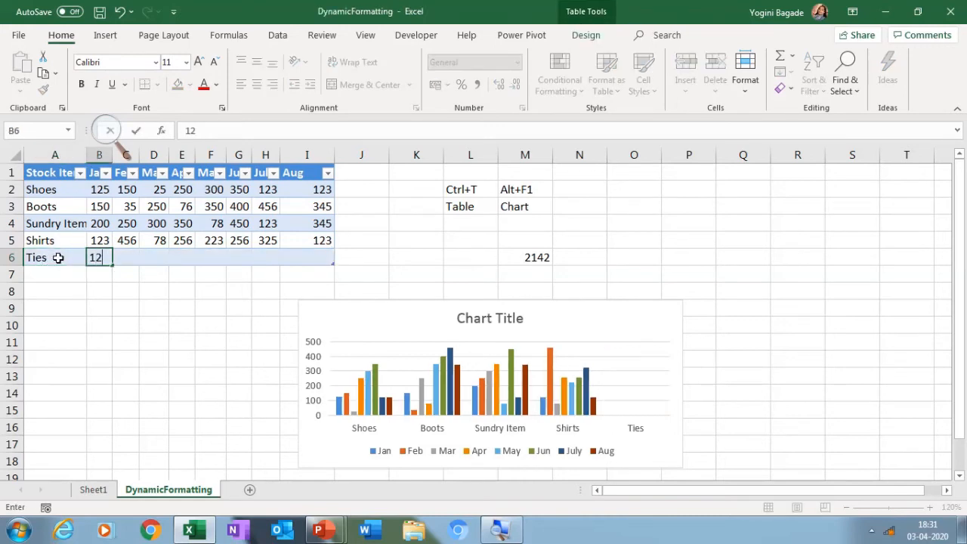
{"action": "key", "text": "Tab"}
{"action": "type", "text": "145"}
{"action": "key", "text": "Tab"}
{"action": "type", "text": "256"}
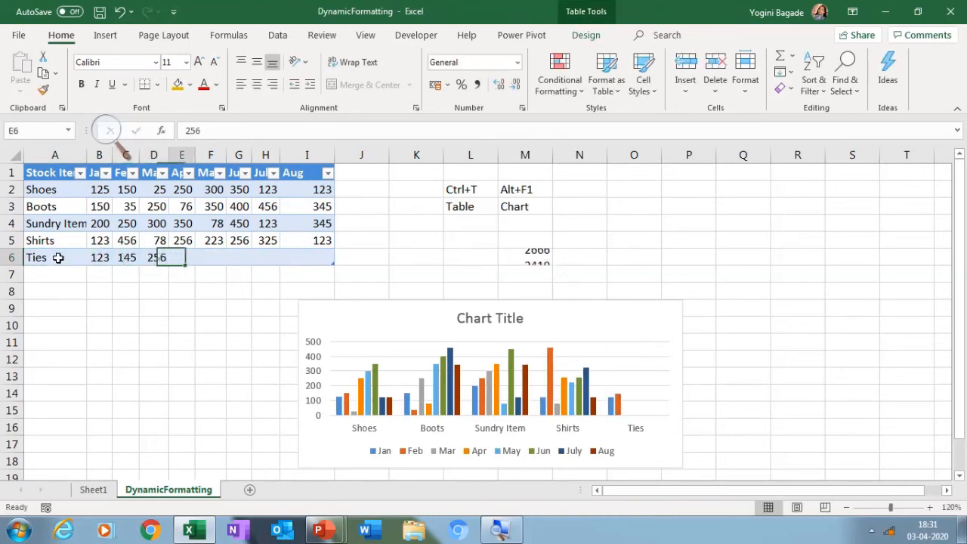
{"action": "key", "text": "Tab"}
{"action": "type", "text": "256"}
{"action": "key", "text": "Tab"}
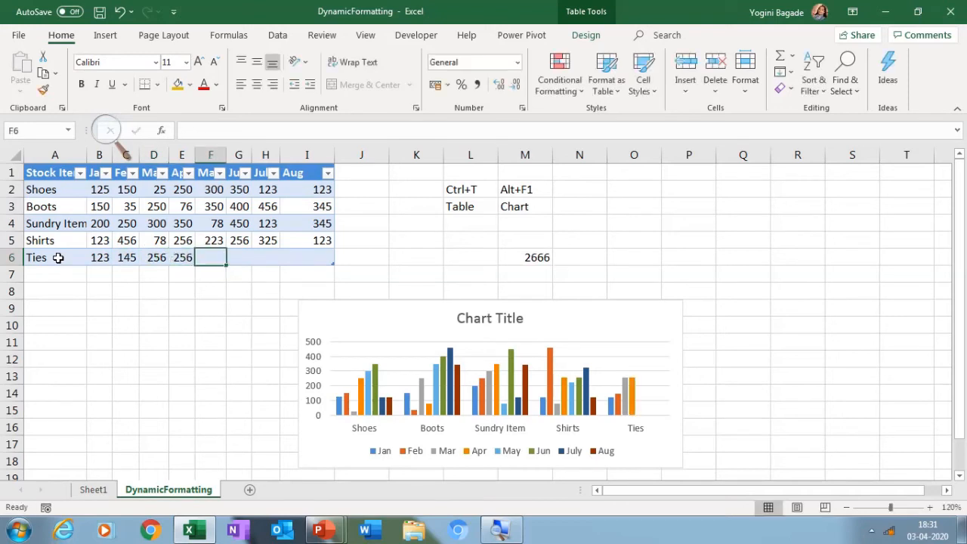
{"action": "type", "text": "14"}
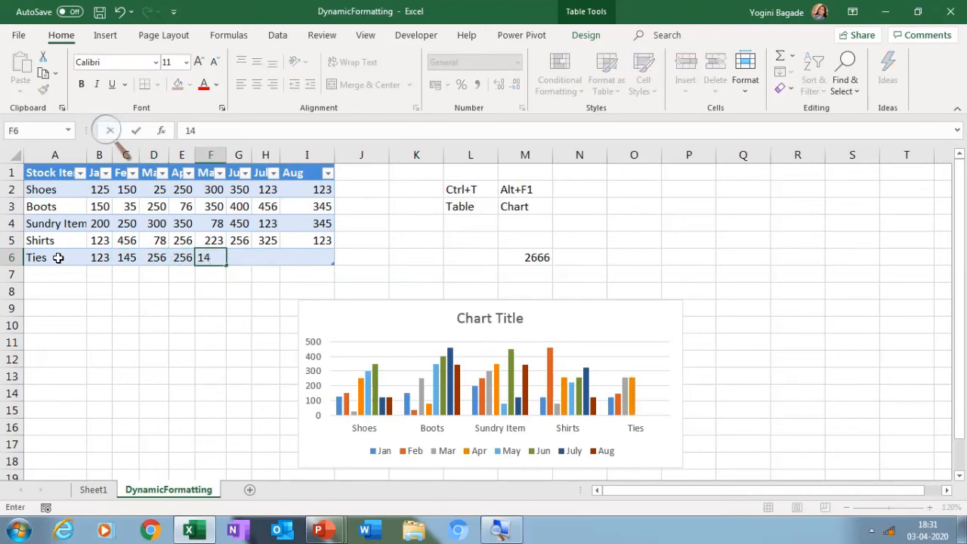
{"action": "type", "text": "5"}
{"action": "key", "text": "Tab"}
{"action": "type", "text": "256"}
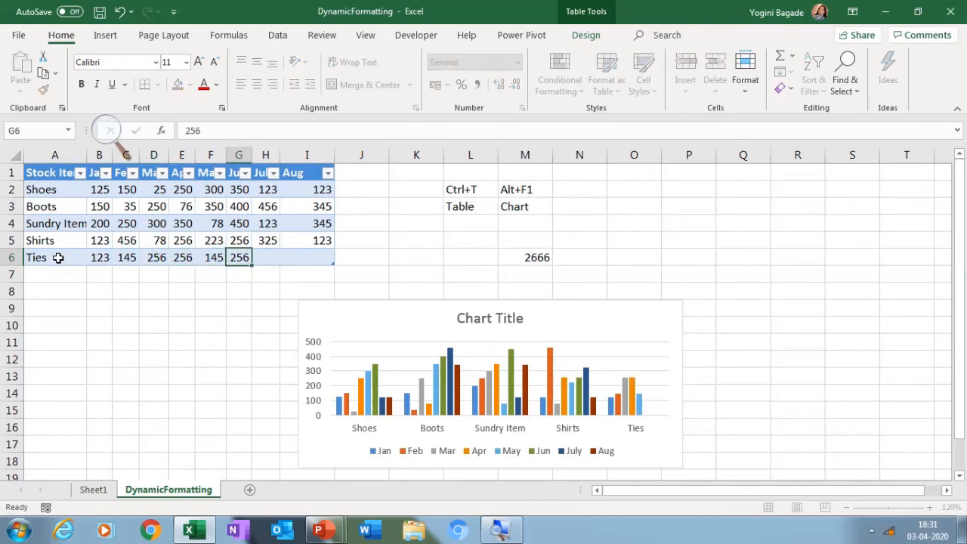
{"action": "key", "text": "Tab"}
{"action": "type", "text": "123"}
{"action": "key", "text": "Tab"}
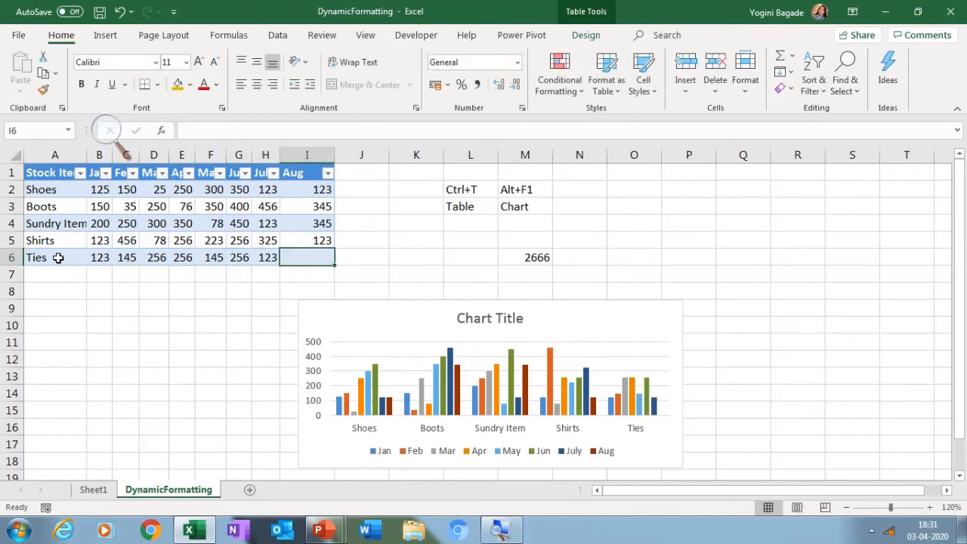
{"action": "type", "text": "256"}
{"action": "key", "text": "Tab"}
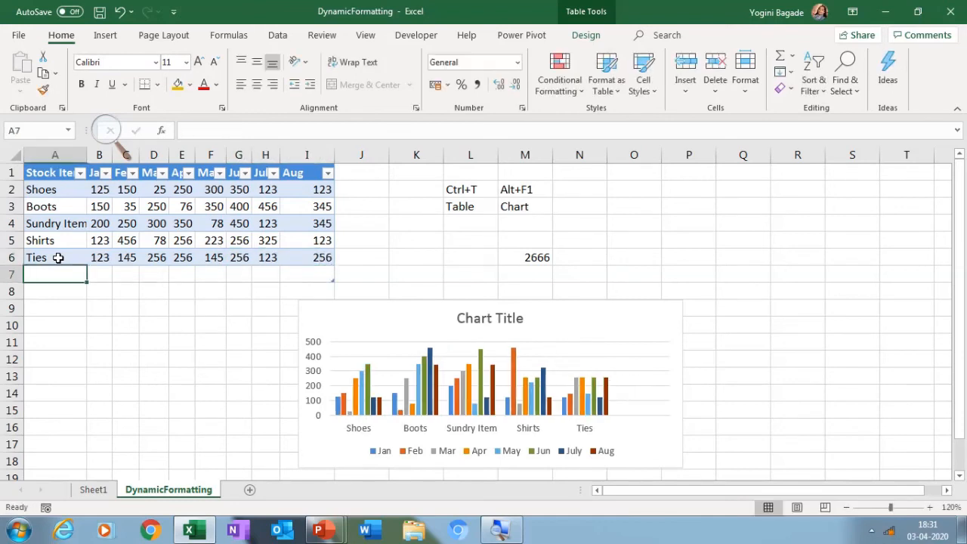
{"action": "key", "text": "ctrl+z"}
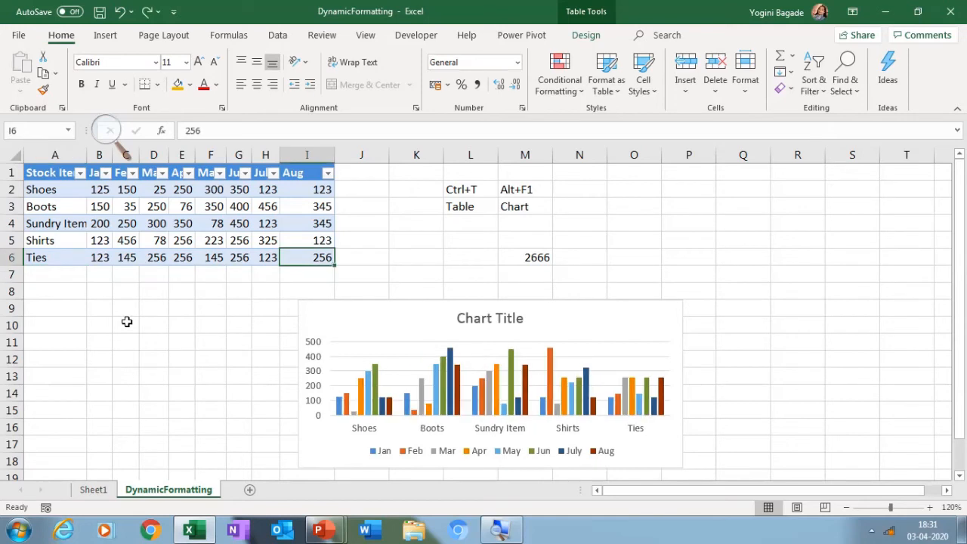
Refresh the PivotTable on Sheet1 and add the Aug field to its summed values
{"action": "left_click", "coordinate": [93, 490]}
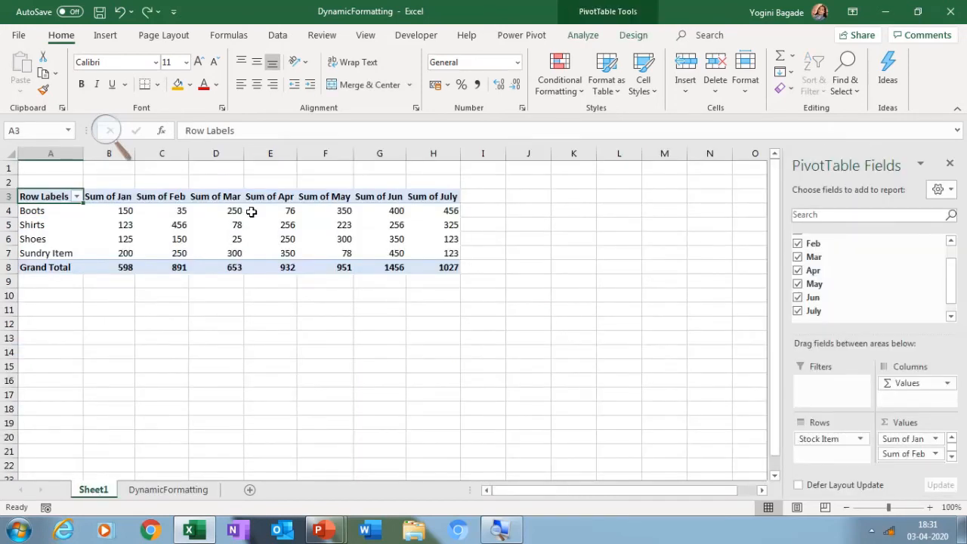
{"action": "left_click", "coordinate": [251, 211]}
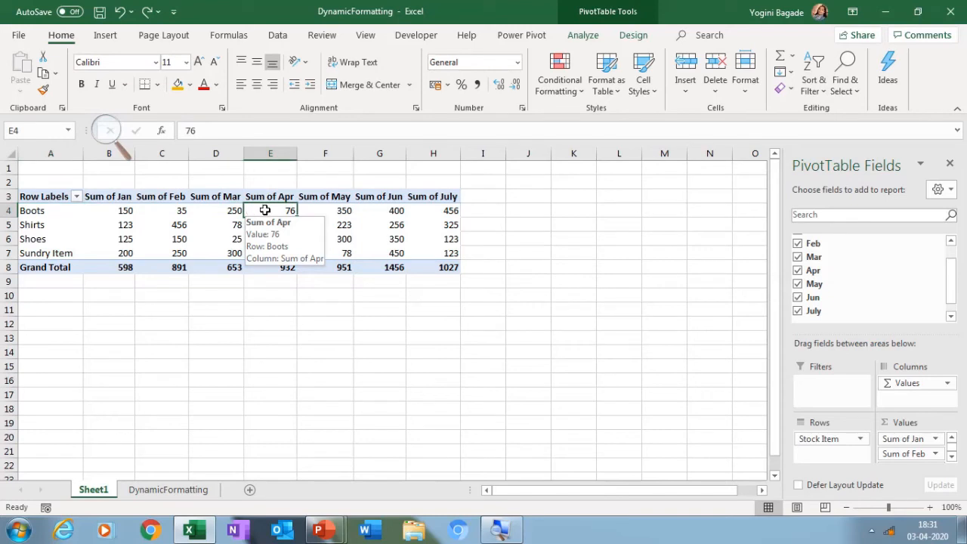
{"action": "right_click", "coordinate": [265, 211]}
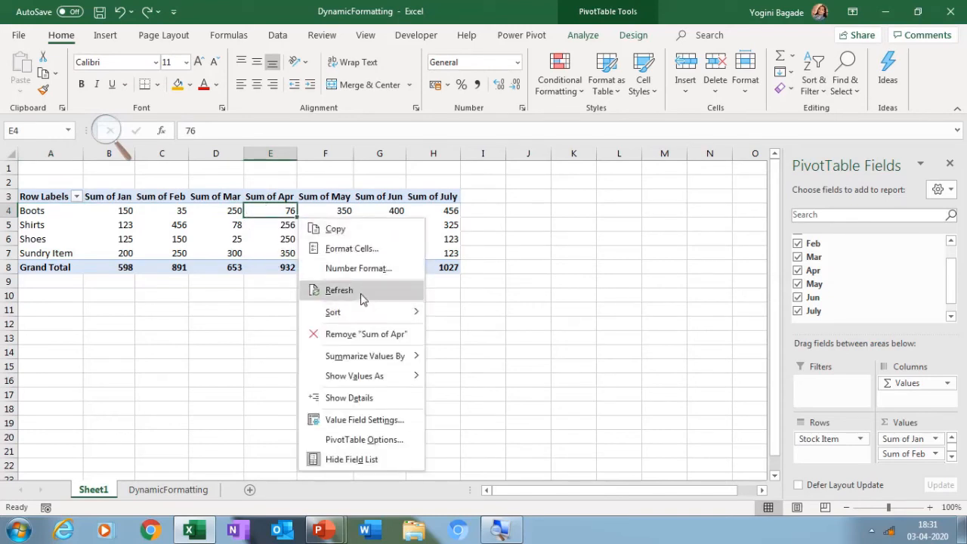
{"action": "left_click", "coordinate": [339, 290]}
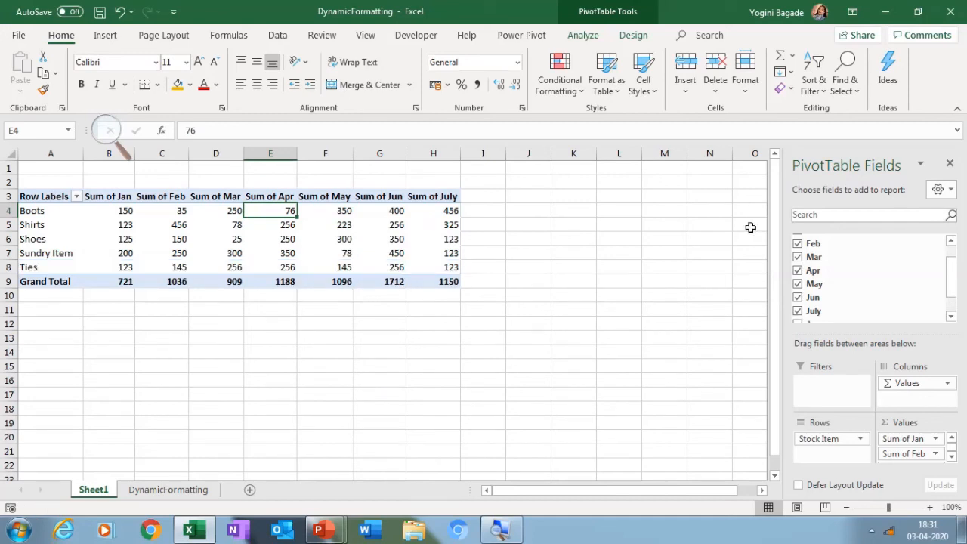
{"action": "left_click", "coordinate": [951, 317]}
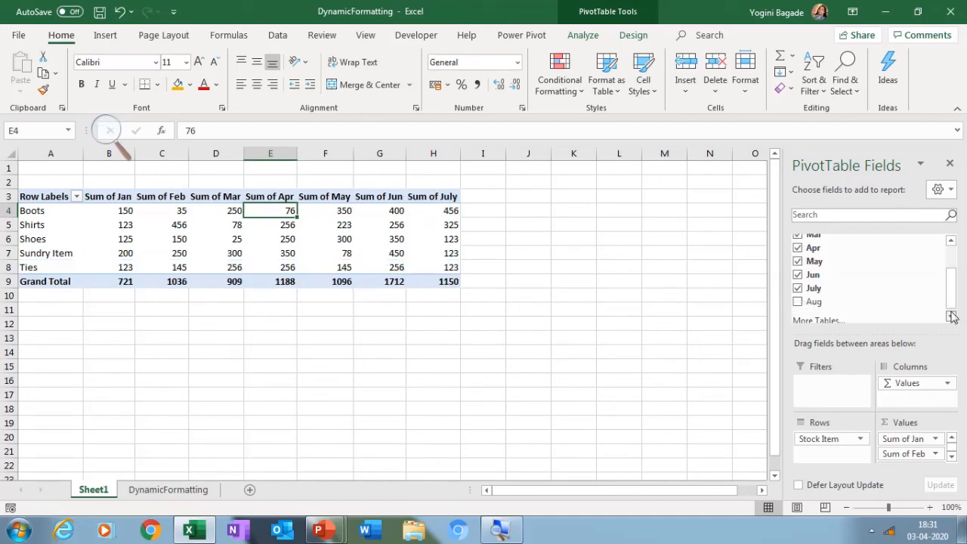
{"action": "left_click", "coordinate": [798, 298]}
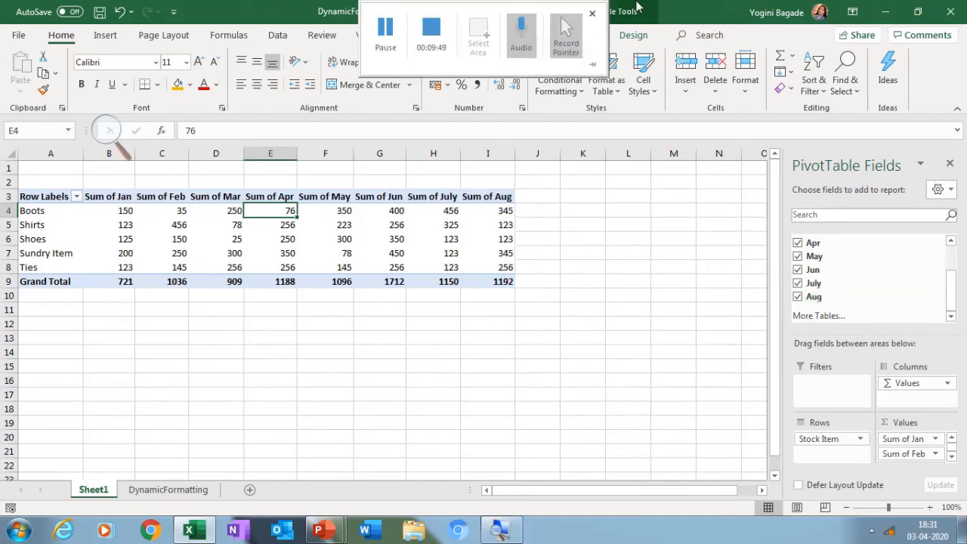
Show the PivotTable's Refresh and Refresh All commands, closing the list without running either
{"action": "left_click", "coordinate": [586, 35]}
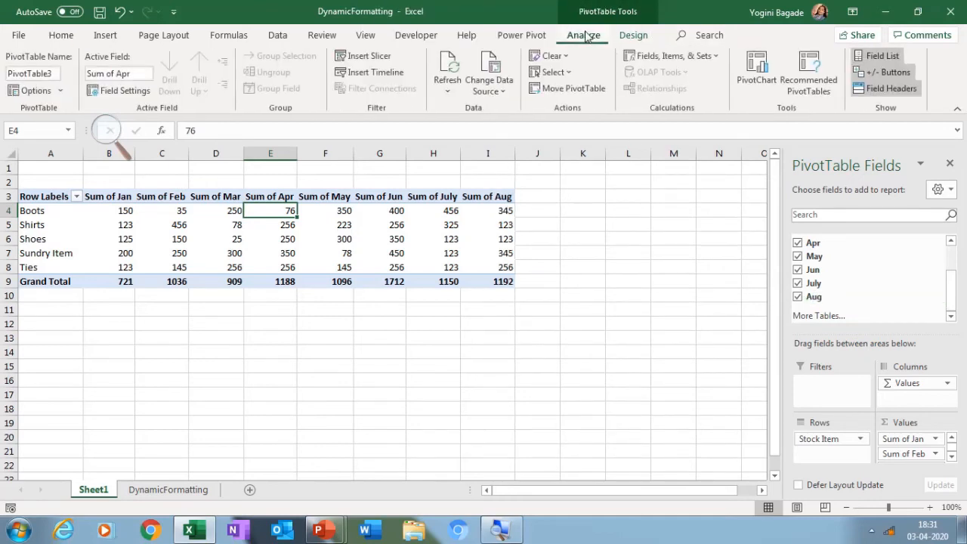
{"action": "left_click", "coordinate": [447, 96]}
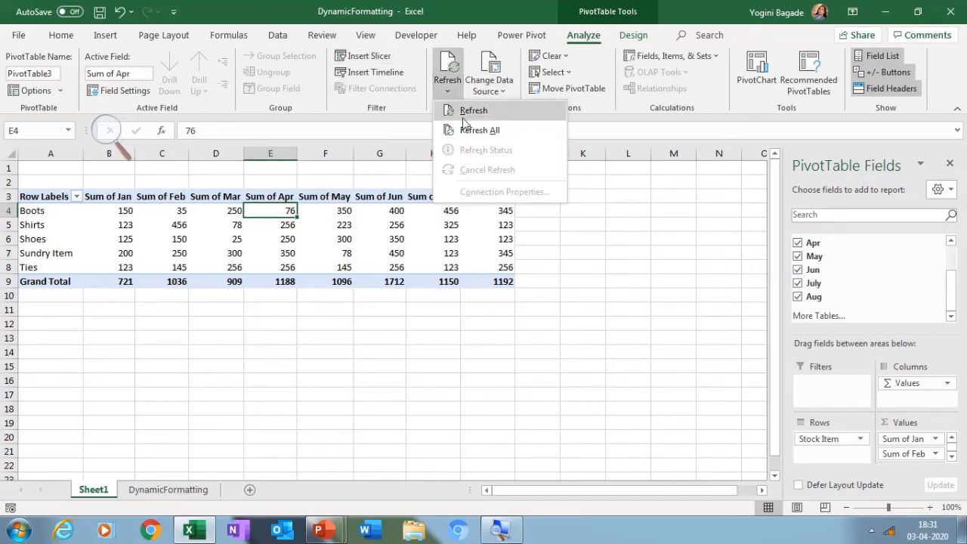
{"action": "left_click", "coordinate": [375, 413]}
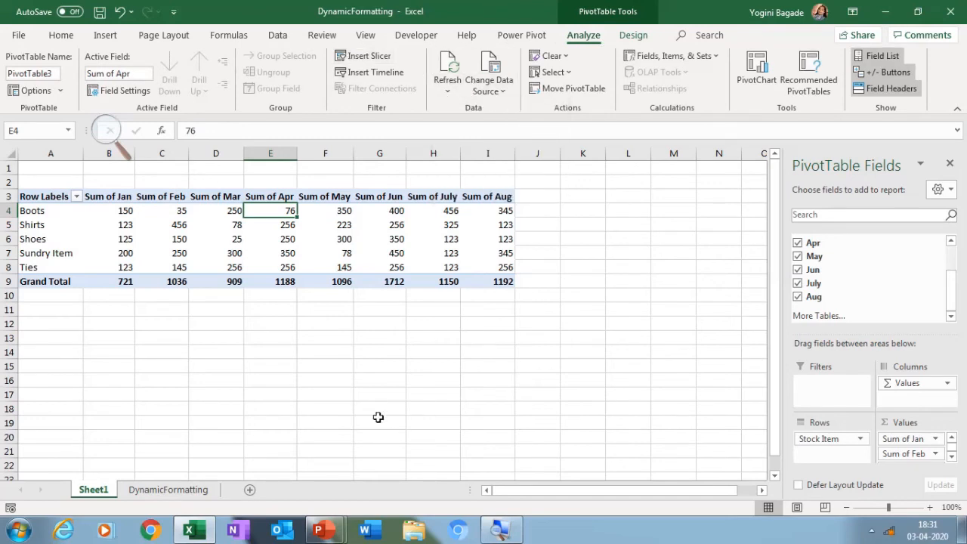
Return to the DynamicFormatting sheet and add a Total column to the table beside Aug, in column J
{"action": "left_click", "coordinate": [199, 488]}
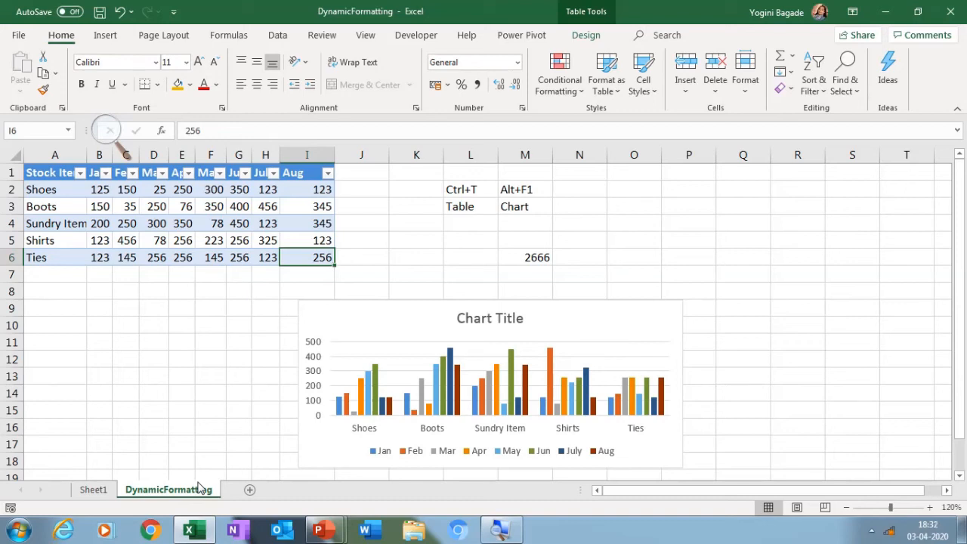
{"action": "left_click", "coordinate": [359, 173]}
{"action": "type", "text": "T"}
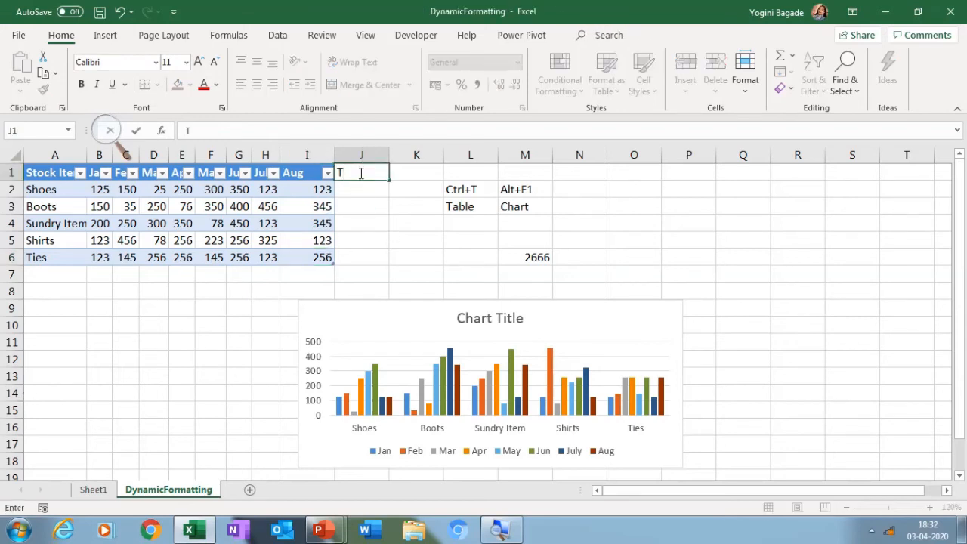
{"action": "type", "text": "otal"}
{"action": "key", "text": "Return"}
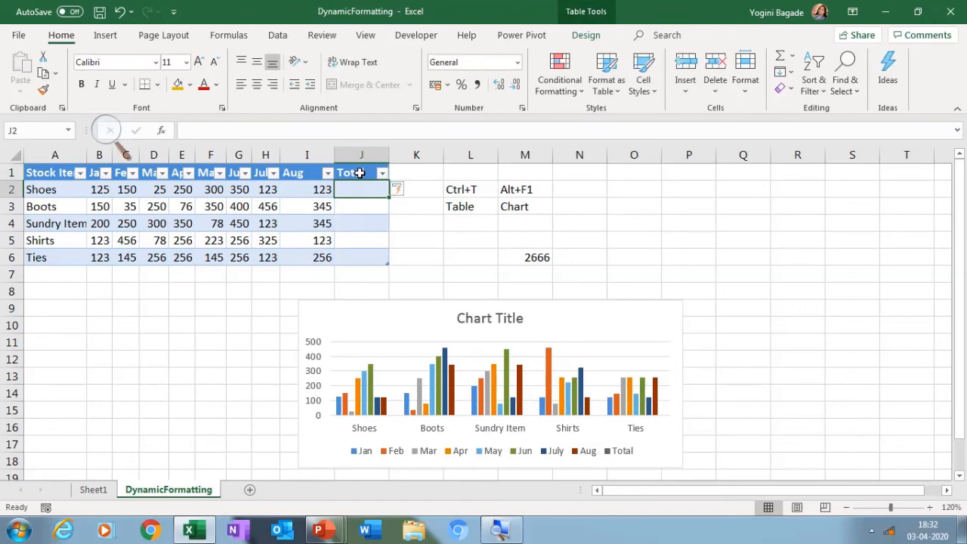
Note the AutoSum shortcut beside the other shortcut notes, entering Alt+= in N2 and autosum in N3
{"action": "left_click", "coordinate": [579, 191]}
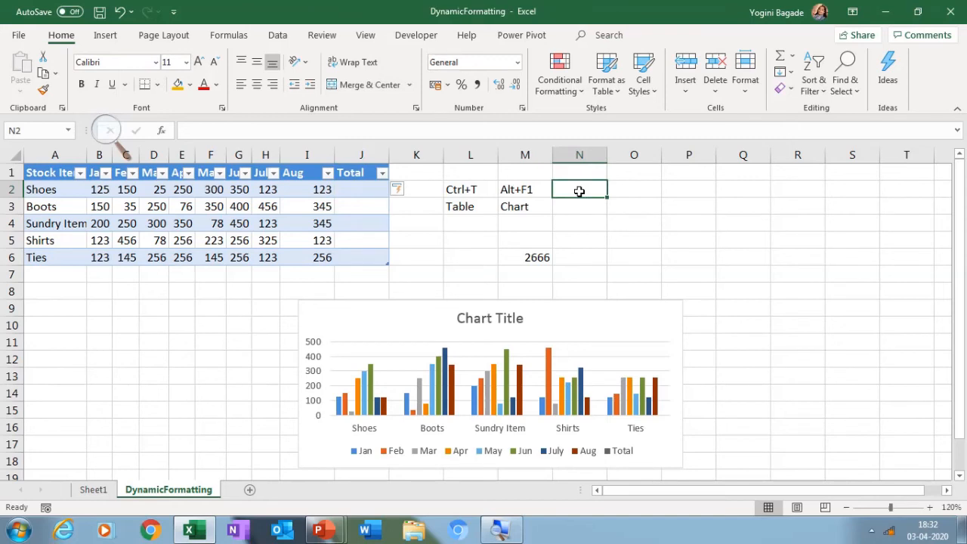
{"action": "type", "text": "Alt"}
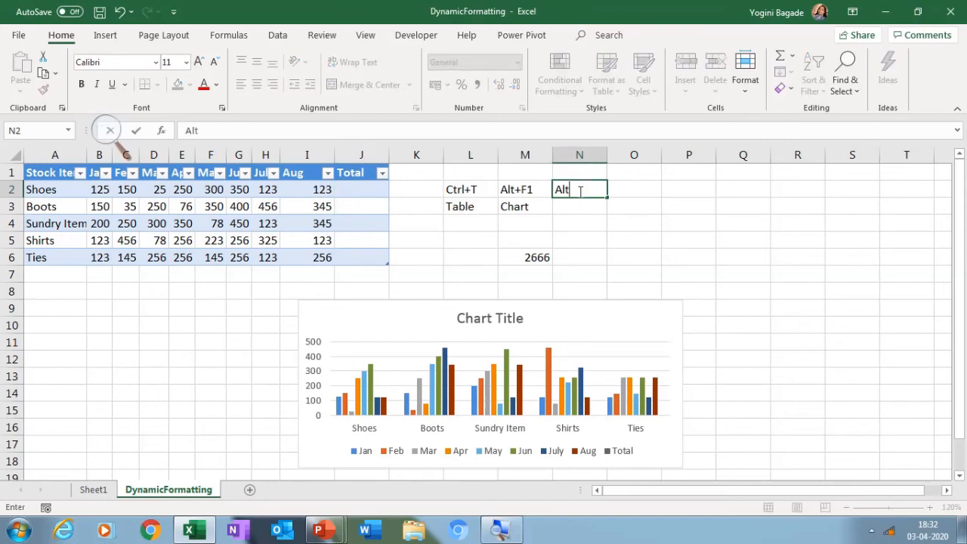
{"action": "type", "text": "+="}
{"action": "key", "text": "Return"}
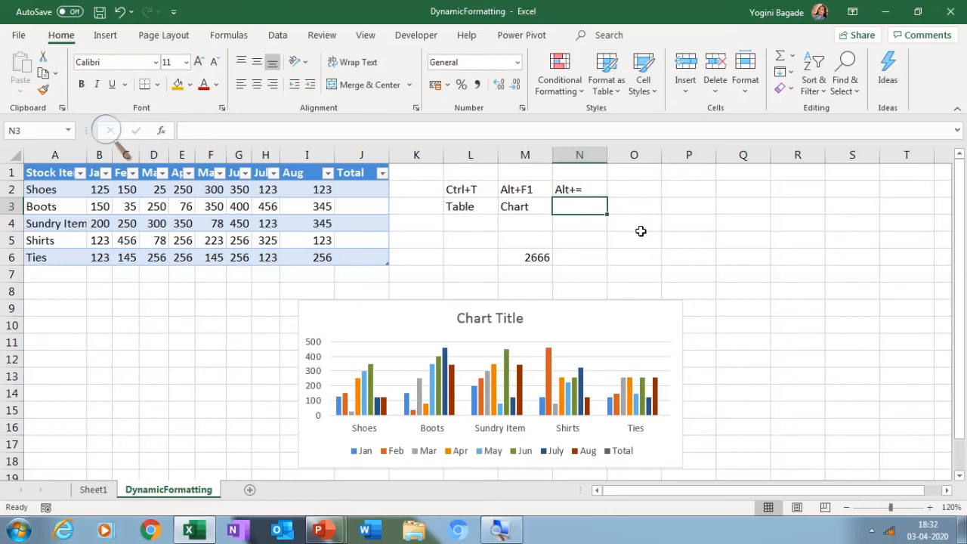
{"action": "type", "text": "autosu"}
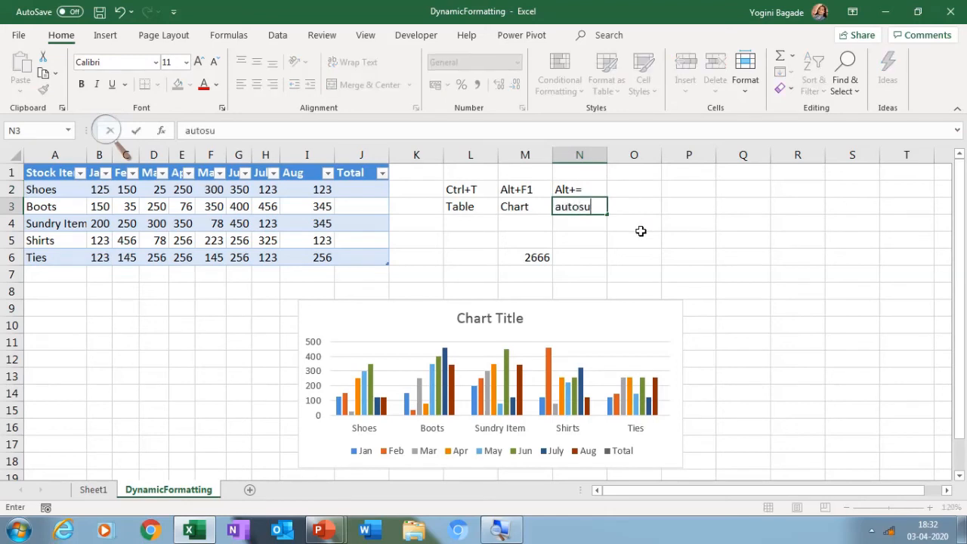
{"action": "type", "text": "m"}
{"action": "key", "text": "Return"}
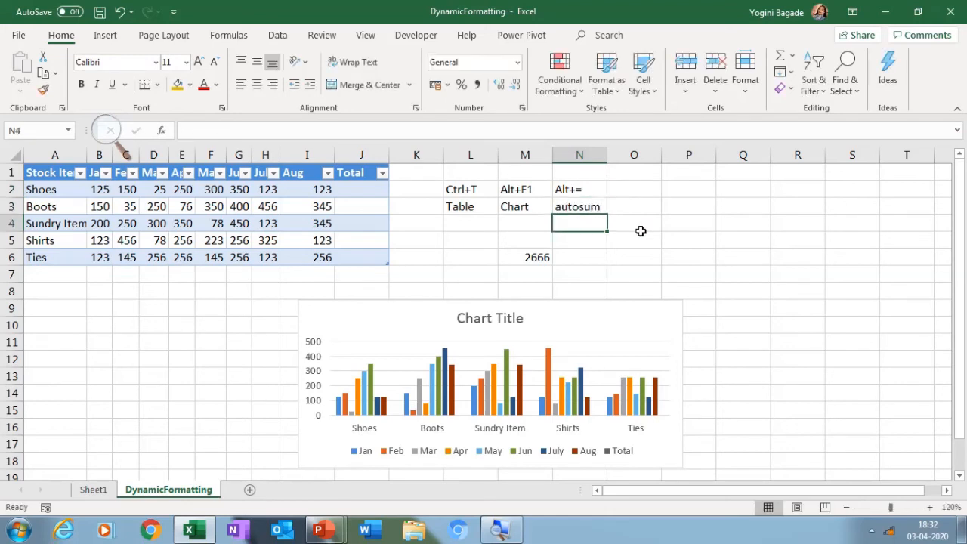
Fill the Total column with an AutoSum of Jan through Aug for every stock item, starting in J2
{"action": "left_click", "coordinate": [383, 193]}
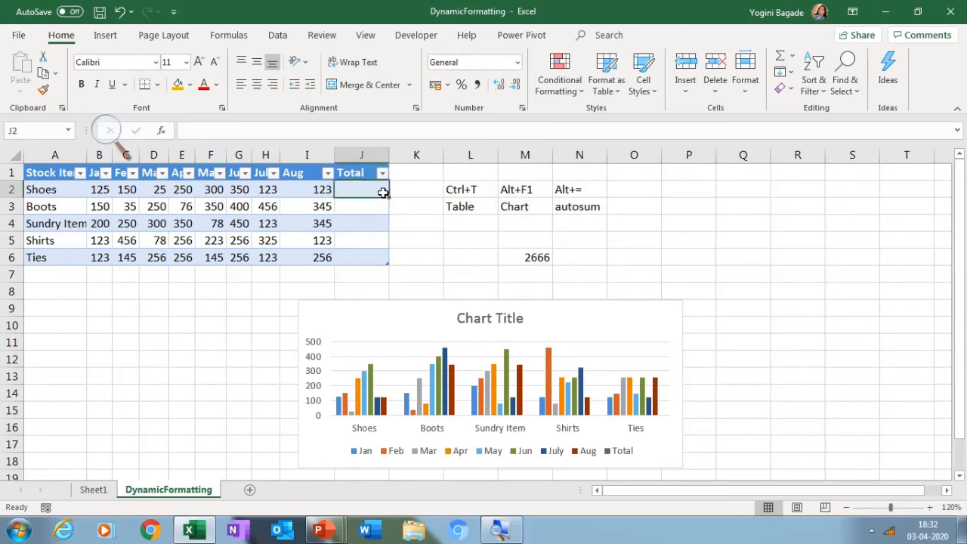
{"action": "key", "text": "alt+equal"}
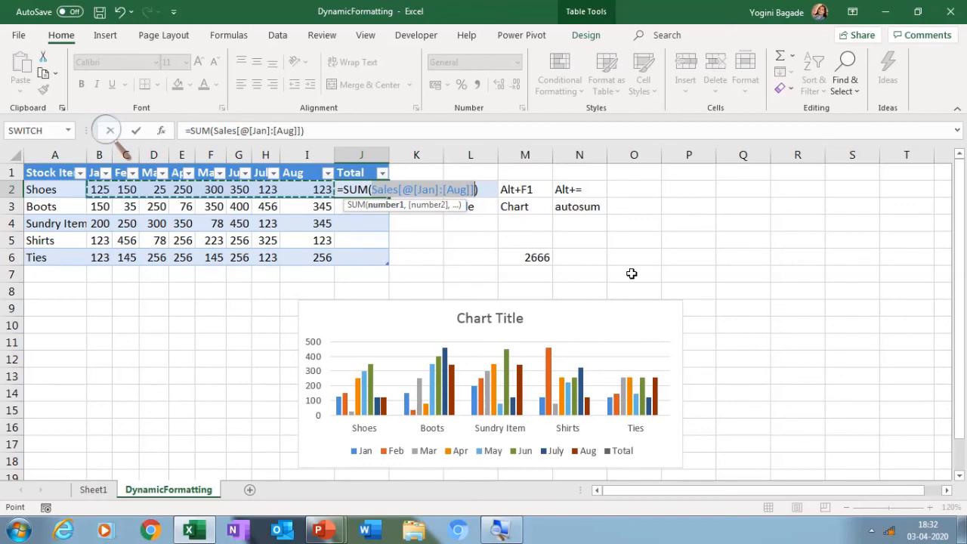
{"action": "key", "text": "Return"}
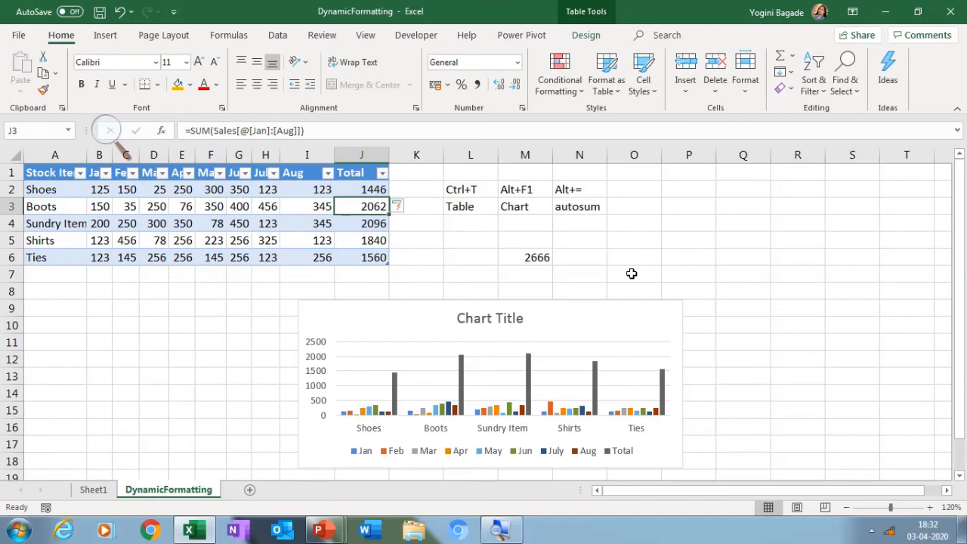
{"action": "left_click", "coordinate": [381, 195]}
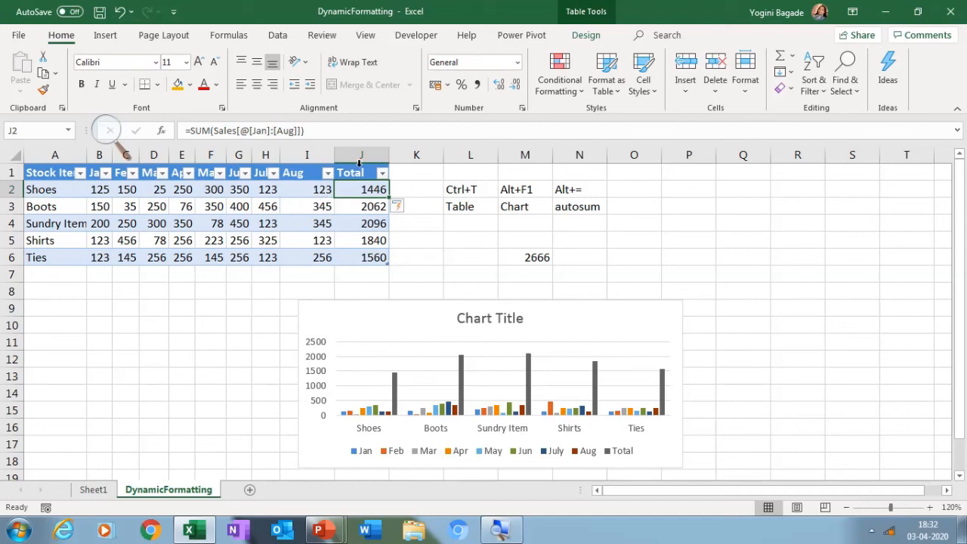
Turn on the Sales table's total row and set its Jan cell to Average
{"action": "left_click", "coordinate": [596, 37]}
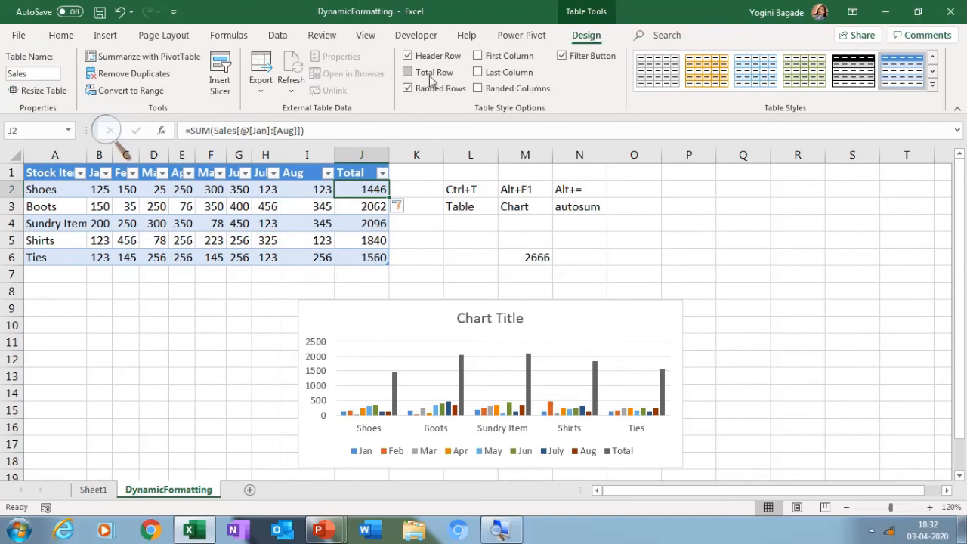
{"action": "left_click", "coordinate": [408, 72]}
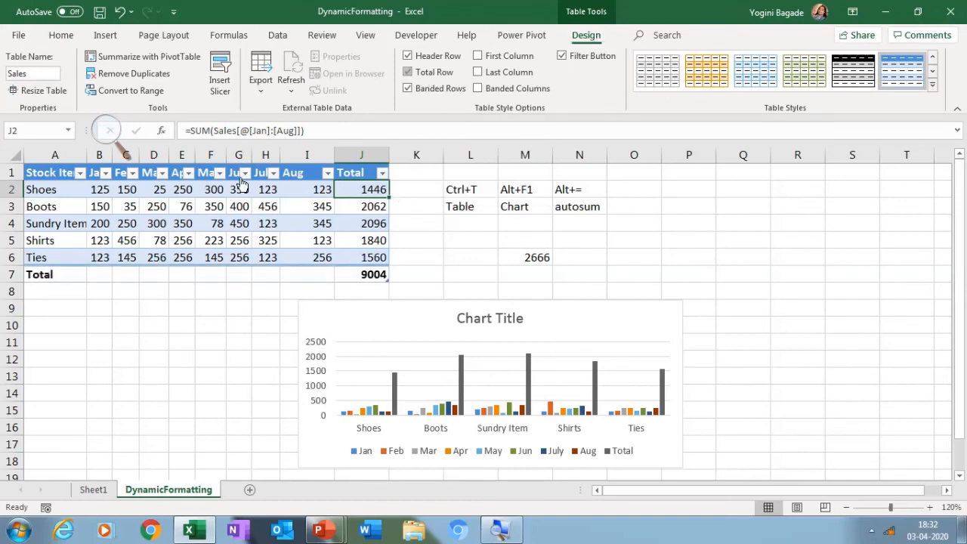
{"action": "left_click", "coordinate": [100, 273]}
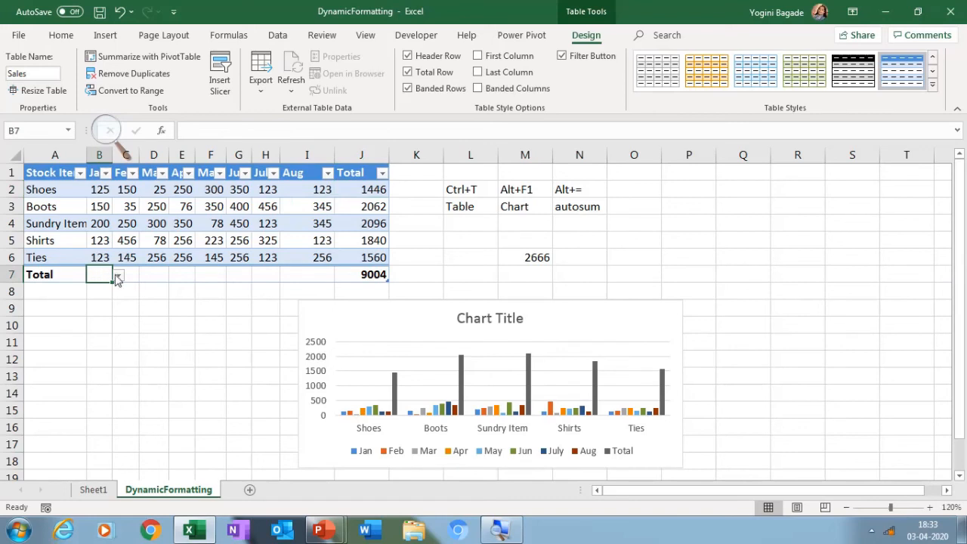
{"action": "left_click", "coordinate": [117, 280]}
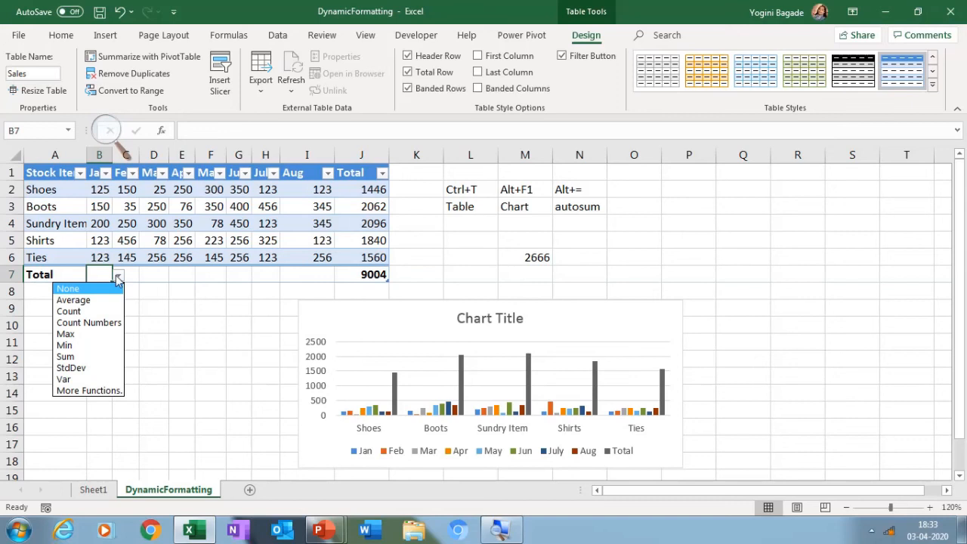
{"action": "left_click", "coordinate": [101, 300]}
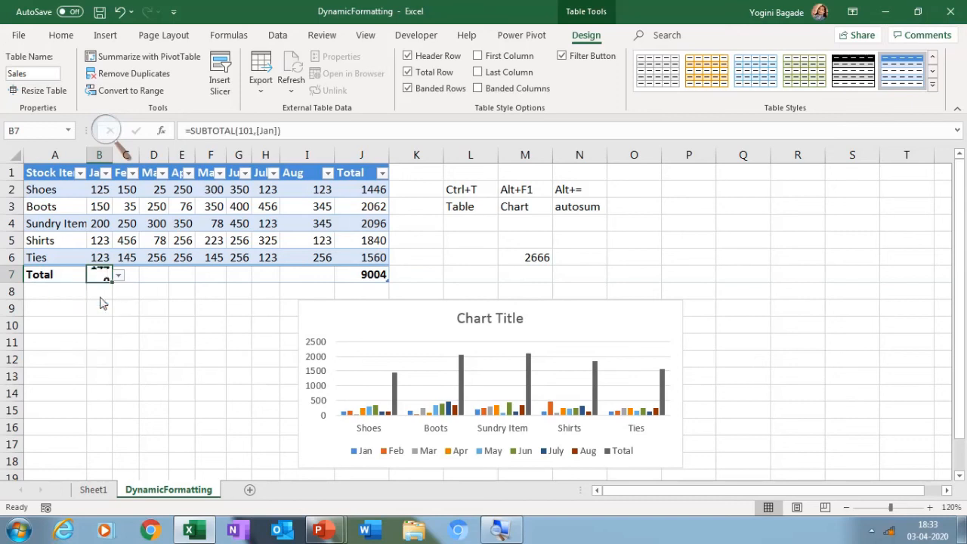
Copy the Average formula from Jan across the total row through the Total column, and switch the Jan cell to Max
{"action": "left_click_drag", "start_coordinate": [112, 280], "coordinate": [388, 287]}
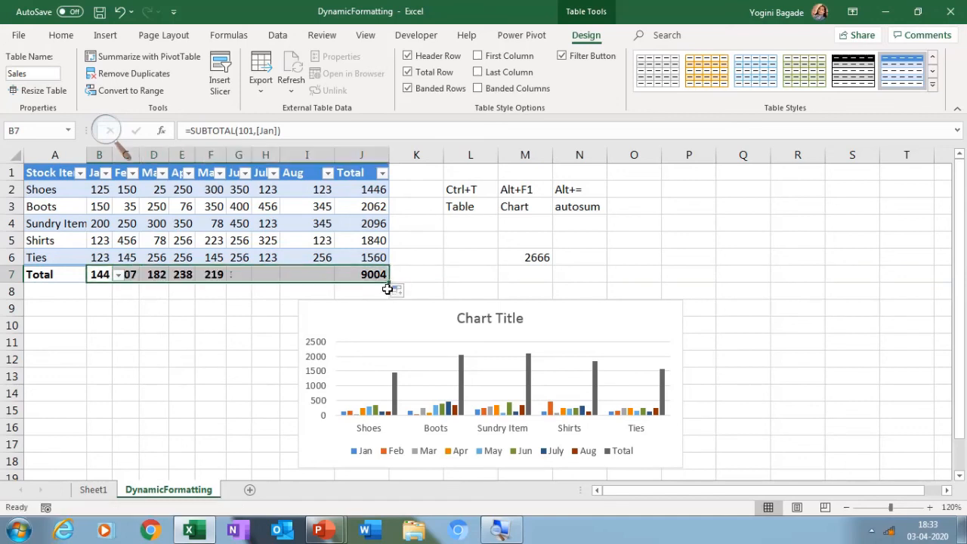
{"action": "left_click", "coordinate": [119, 275]}
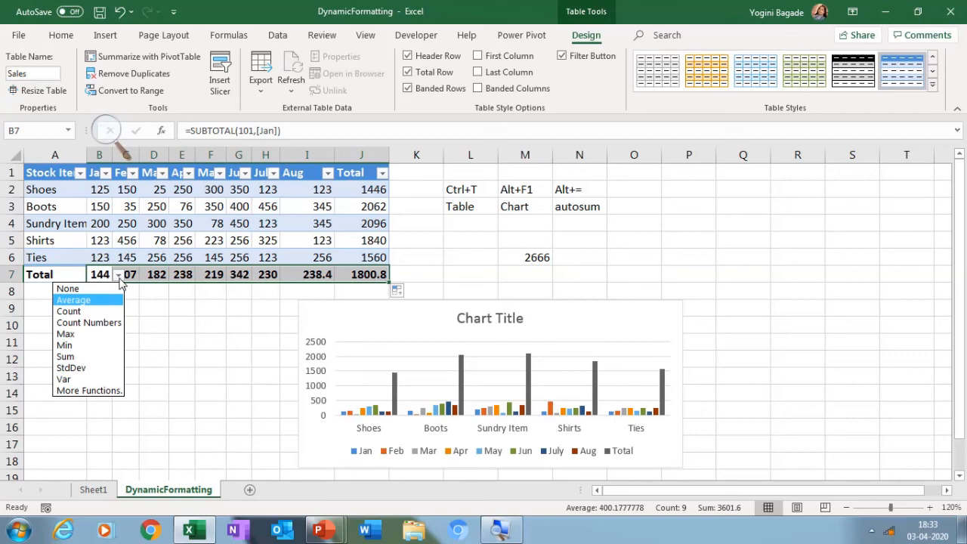
{"action": "left_click", "coordinate": [86, 335]}
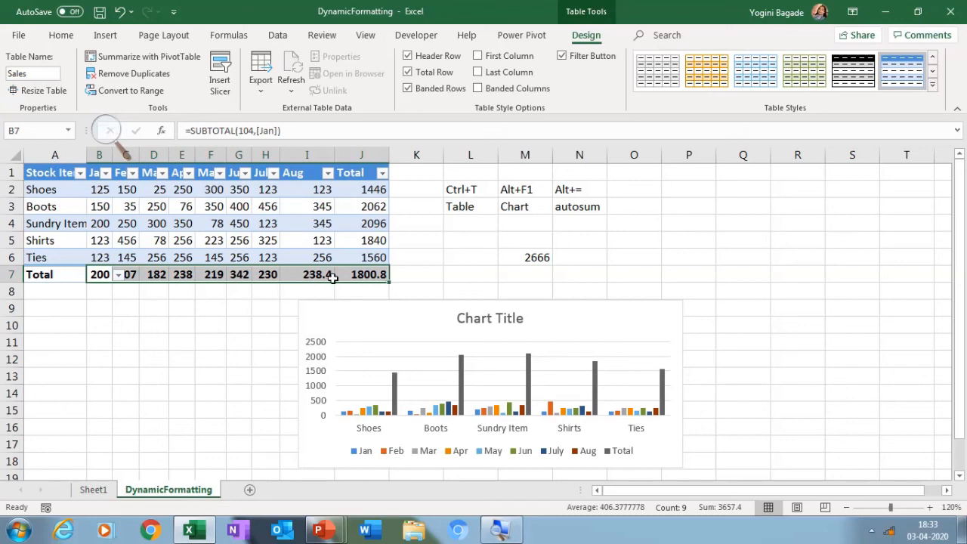
Insert a new blank table row beneath Ties, above the total row
{"action": "left_click", "coordinate": [354, 259]}
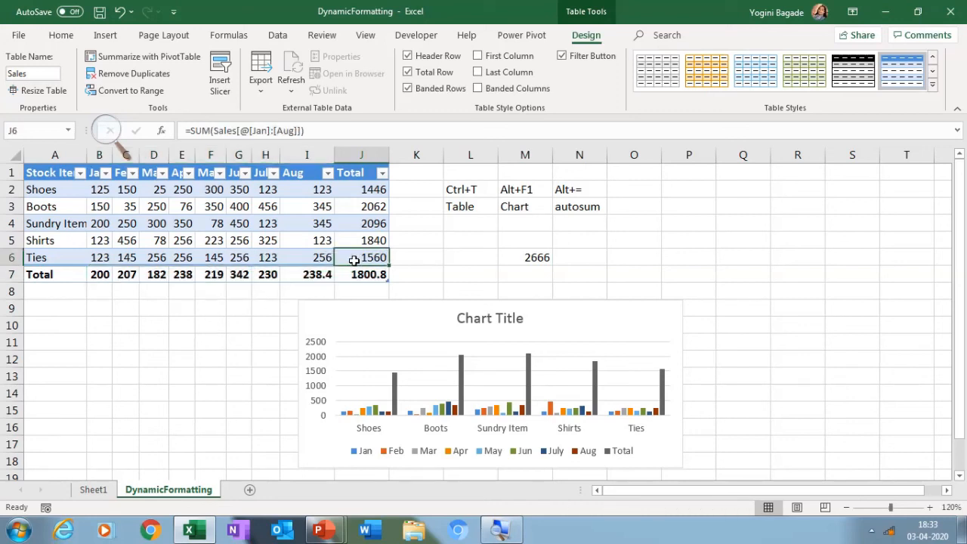
{"action": "key", "text": "Tab"}
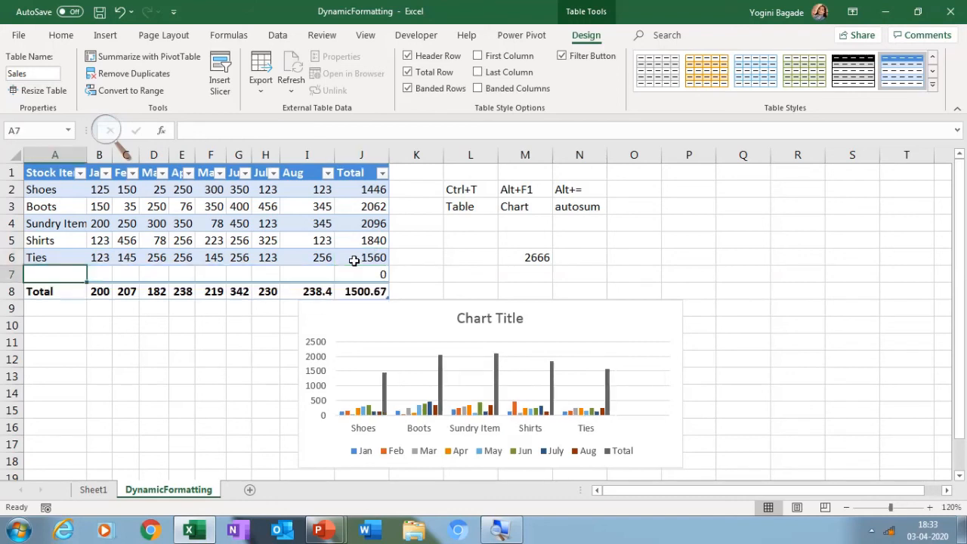